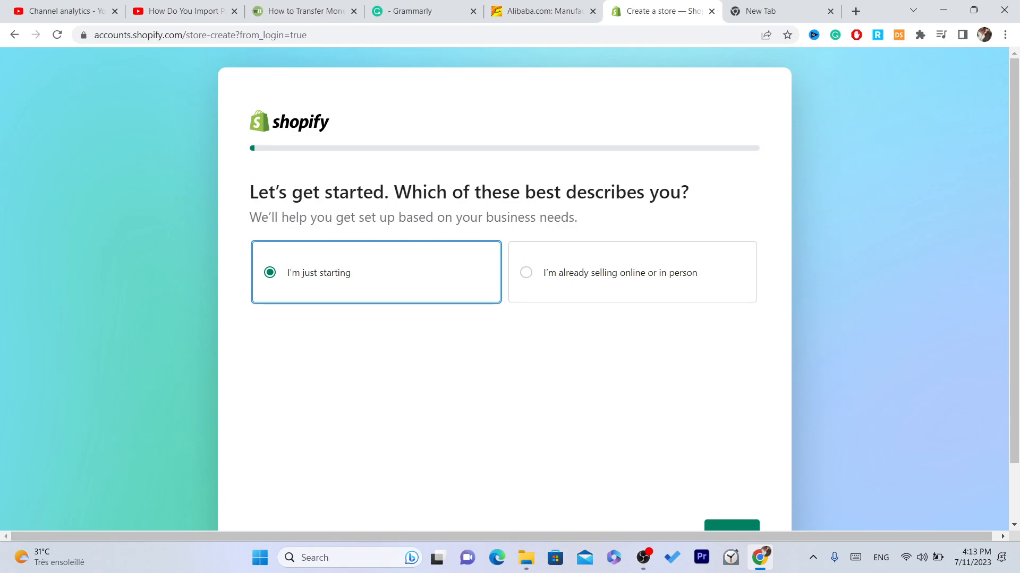
Step: Start creating a new Shopify store and continue with the existing account
{"action": "left_click", "coordinate": [352, 205]}
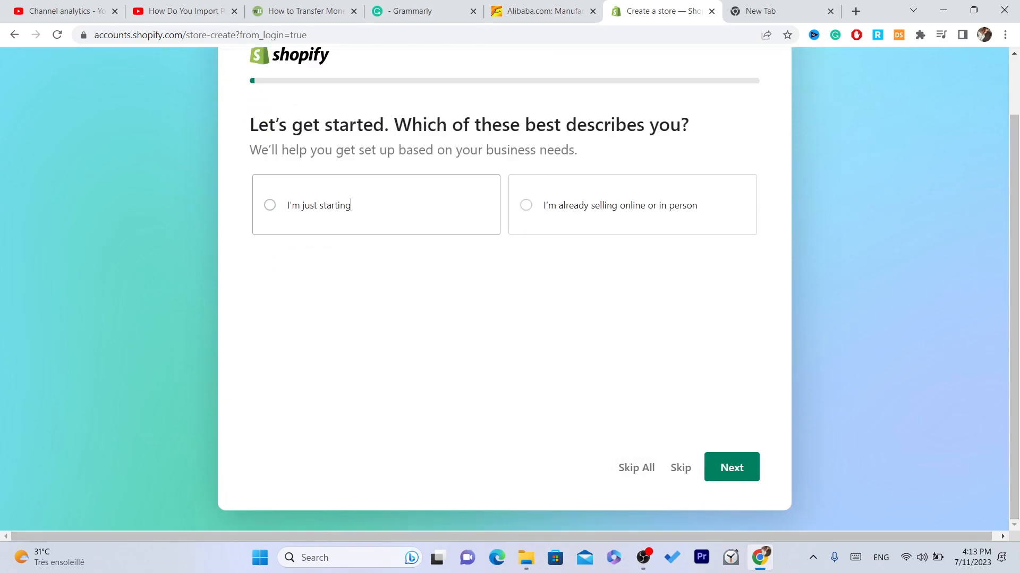
{"action": "left_click", "coordinate": [57, 35]}
{"action": "left_click", "coordinate": [250, 36]}
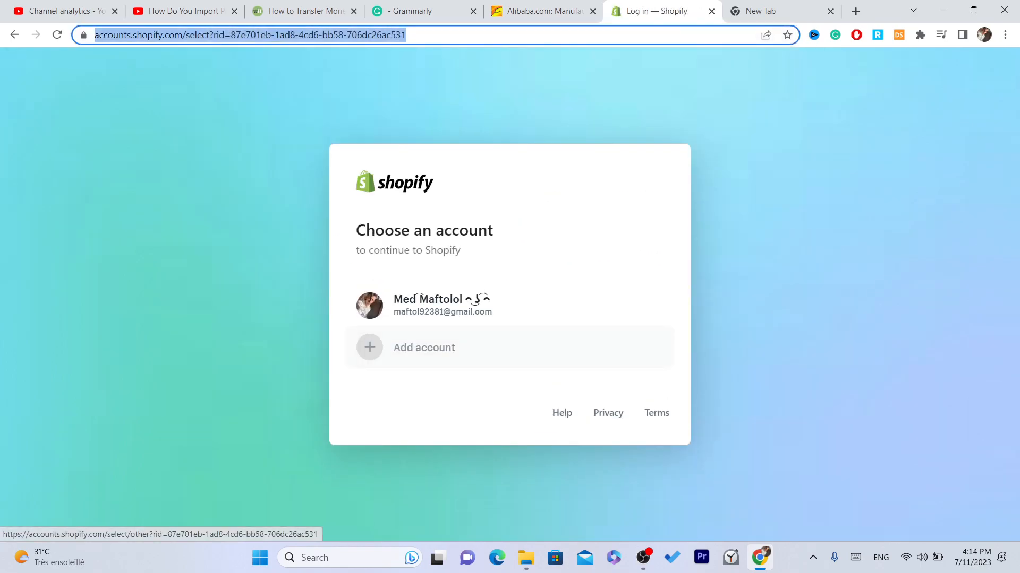
{"action": "left_click", "coordinate": [441, 306]}
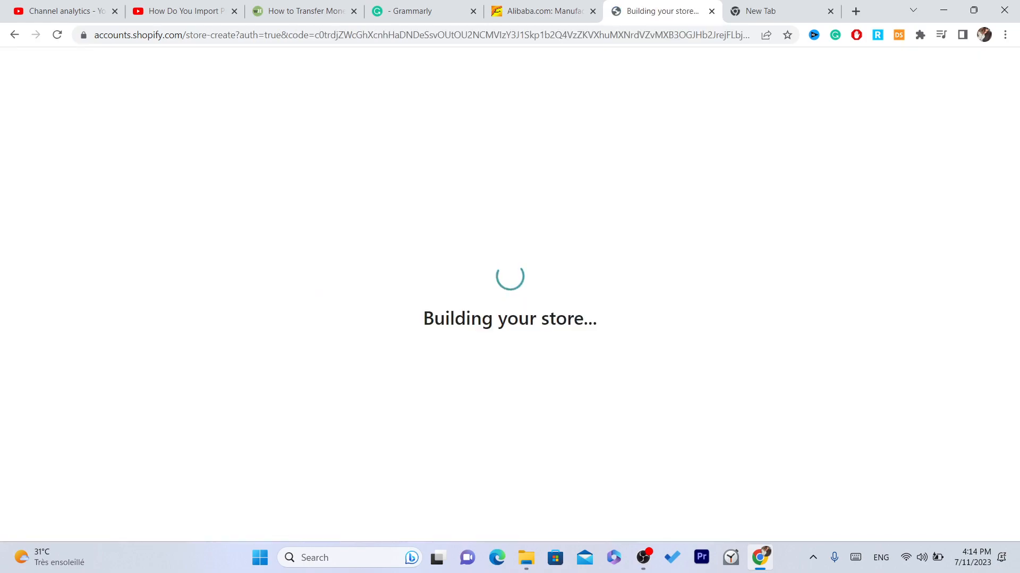
{"action": "double_click", "coordinate": [403, 35]}
{"action": "left_click", "coordinate": [404, 35]}
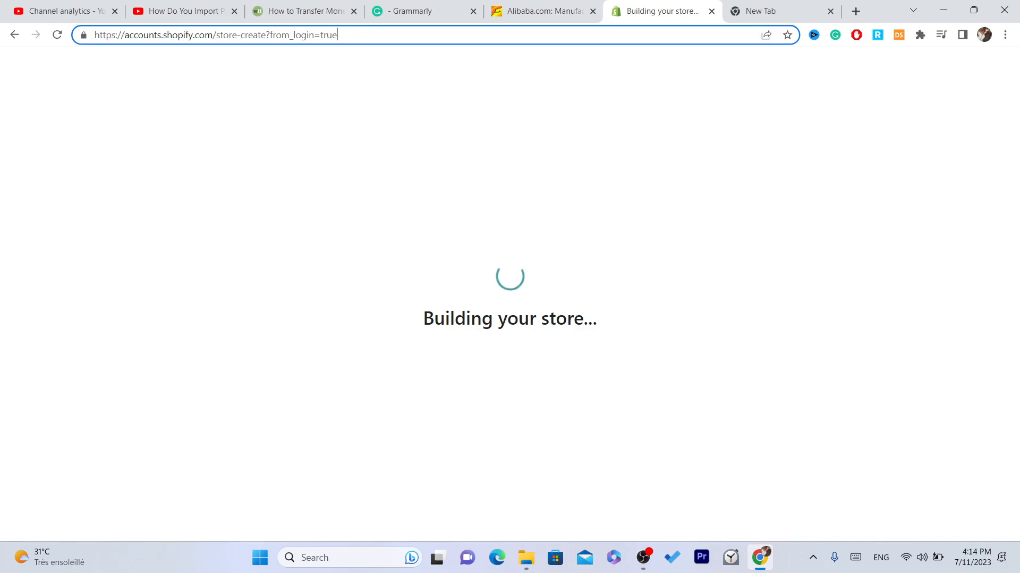
{"action": "left_click", "coordinate": [542, 12]}
{"action": "left_click", "coordinate": [661, 11]}
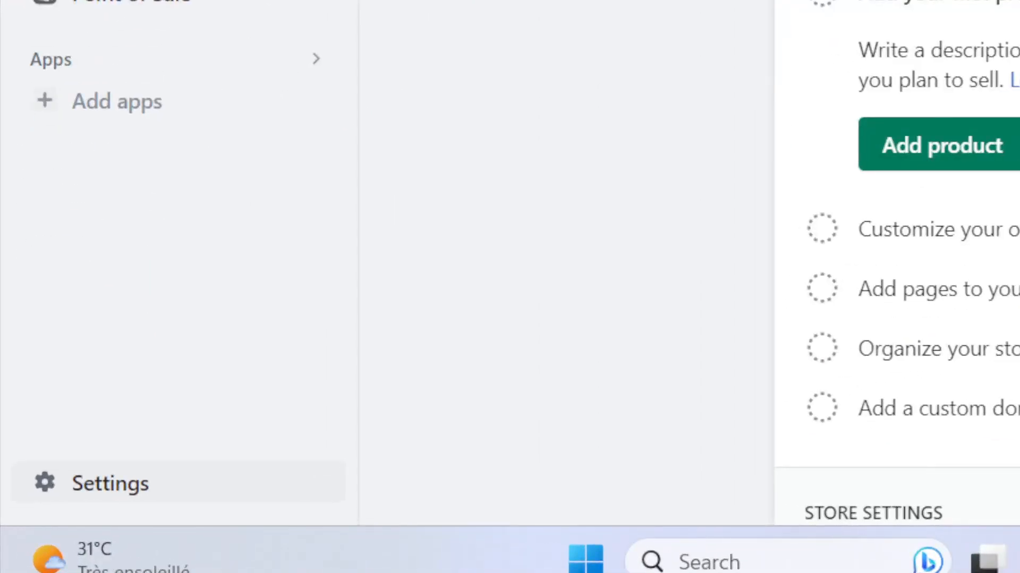
Step: Open the Shopify App Store from the store's apps and sales channels settings
{"action": "left_click", "coordinate": [110, 484]}
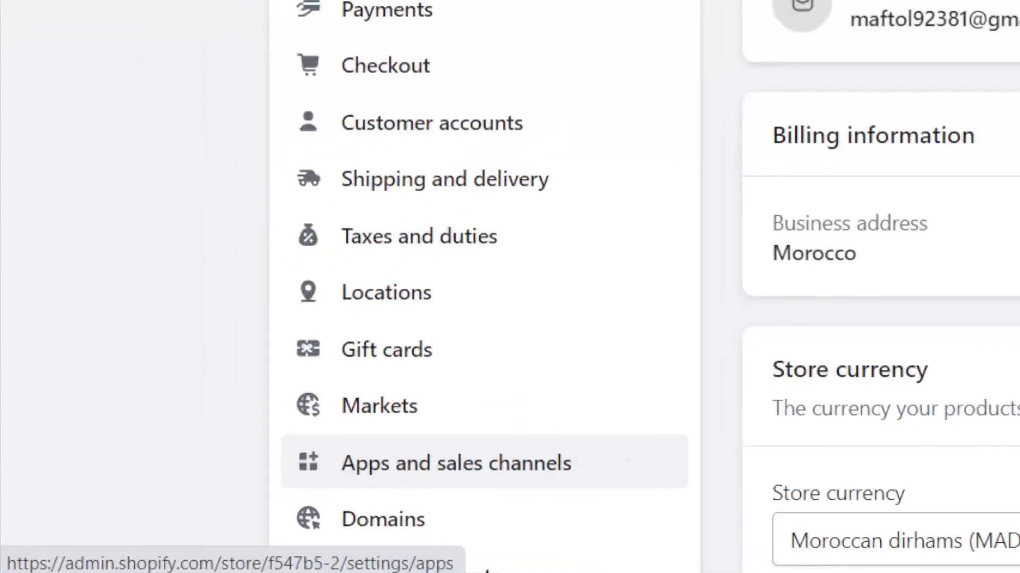
{"action": "left_click", "coordinate": [456, 463]}
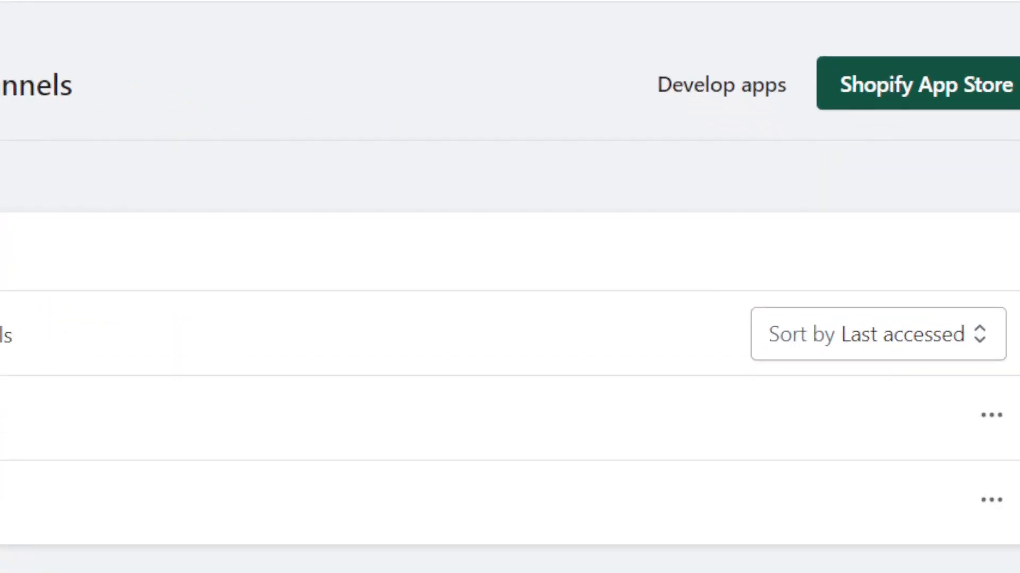
{"action": "left_click", "coordinate": [914, 85]}
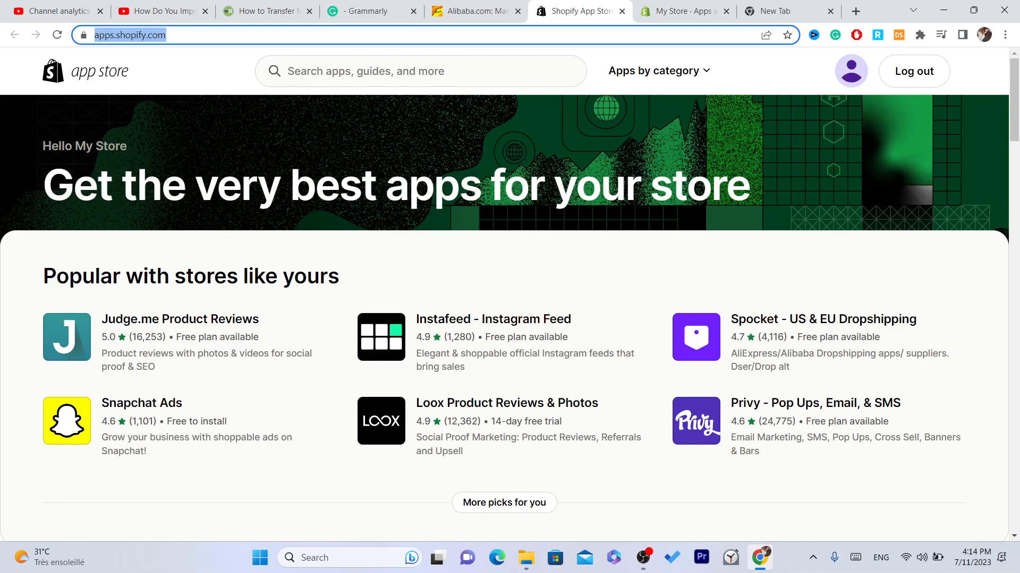
Step: Search the app store for "alibaba dropshipping" and open the Dropshipping-Alibaba Official app page
{"action": "left_click", "coordinate": [403, 71]}
{"action": "type", "text": "alibaba"}
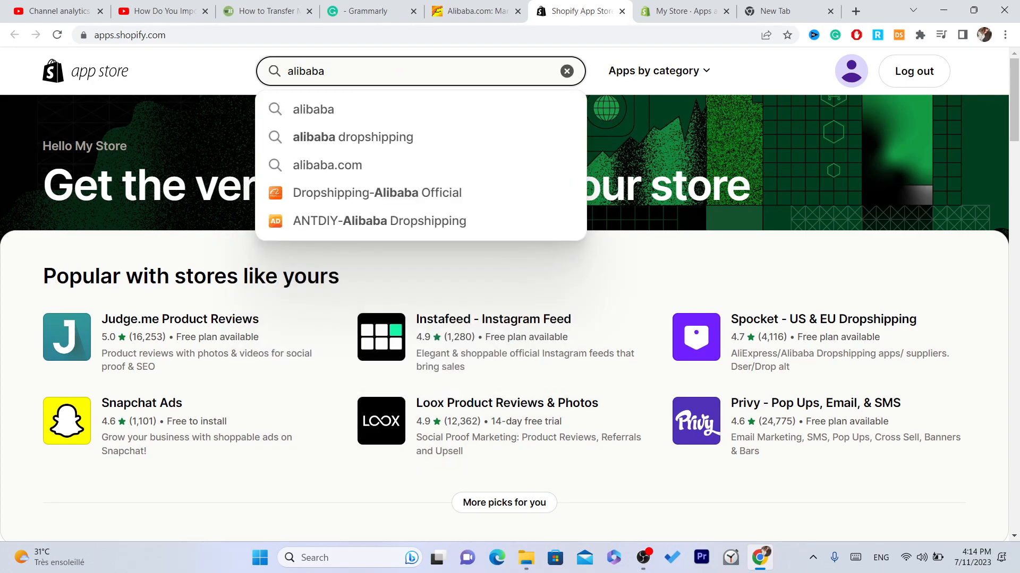
{"action": "left_click", "coordinate": [352, 137]}
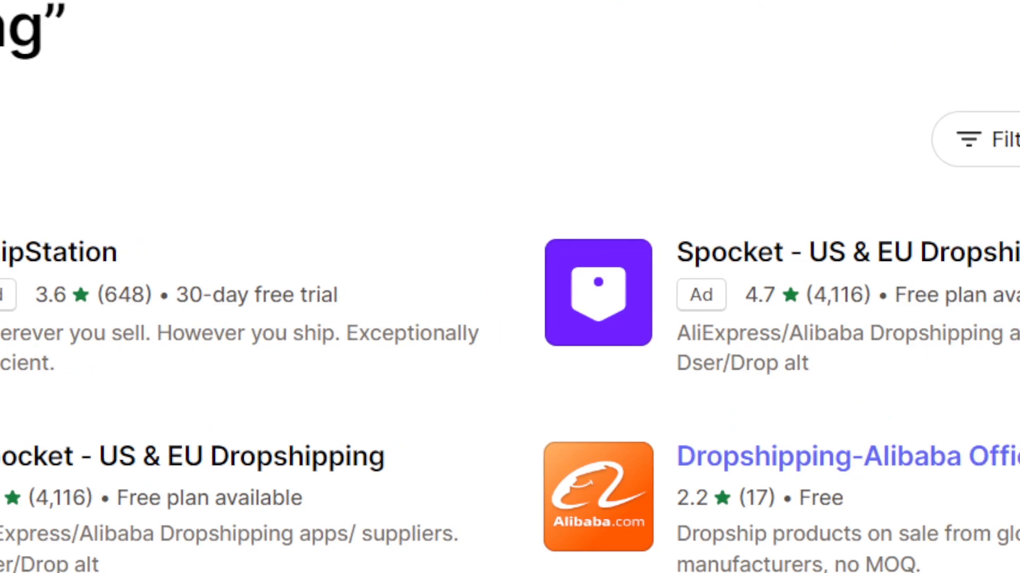
{"action": "left_click", "coordinate": [845, 457]}
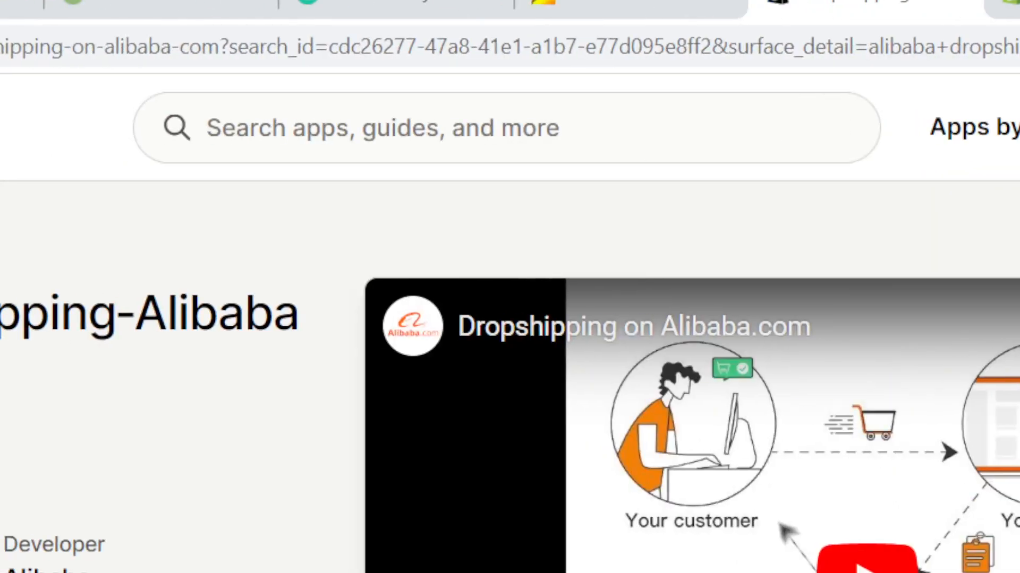
Step: Add the Dropshipping-Alibaba Official app and continue with the existing Shopify account
{"action": "left_click_drag", "start_coordinate": [85, 314], "coordinate": [238, 374]}
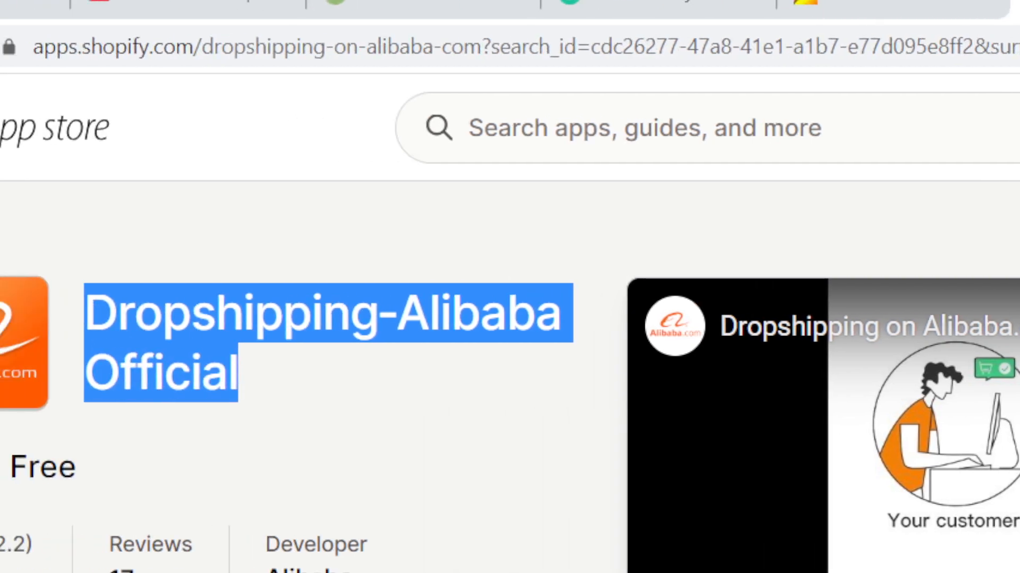
{"action": "left_click", "coordinate": [329, 379]}
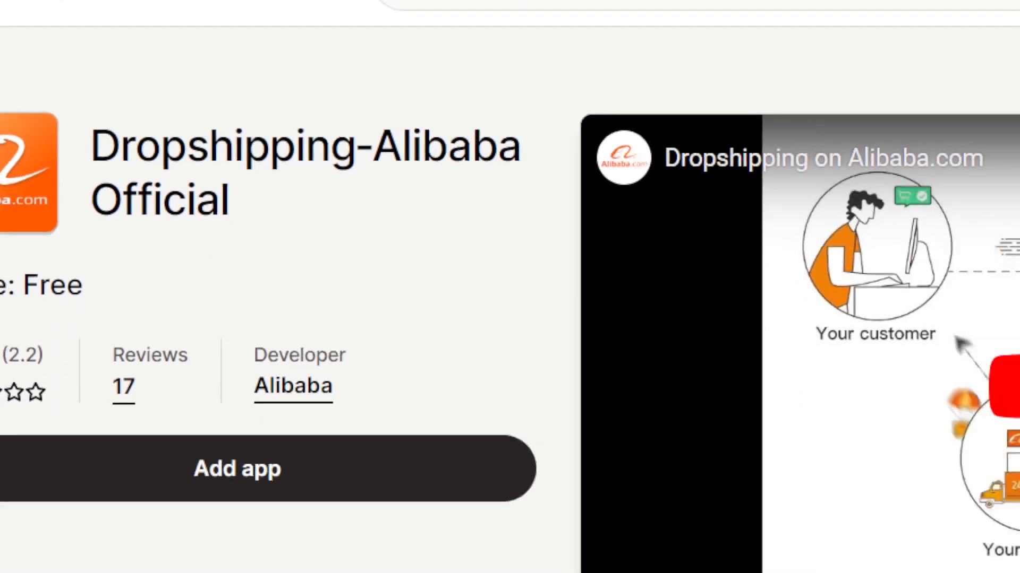
{"action": "left_click", "coordinate": [190, 313]}
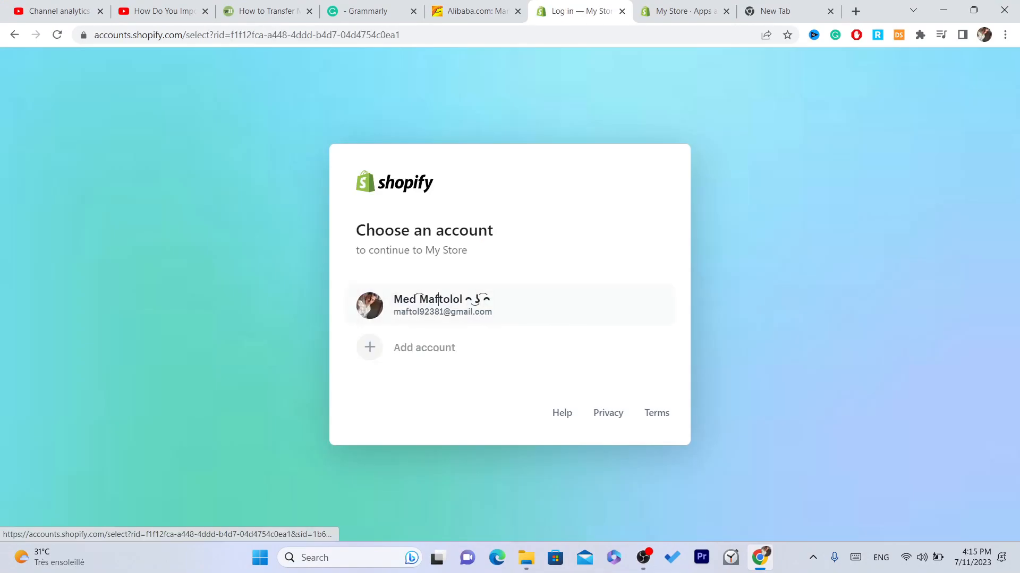
{"action": "left_click", "coordinate": [438, 300]}
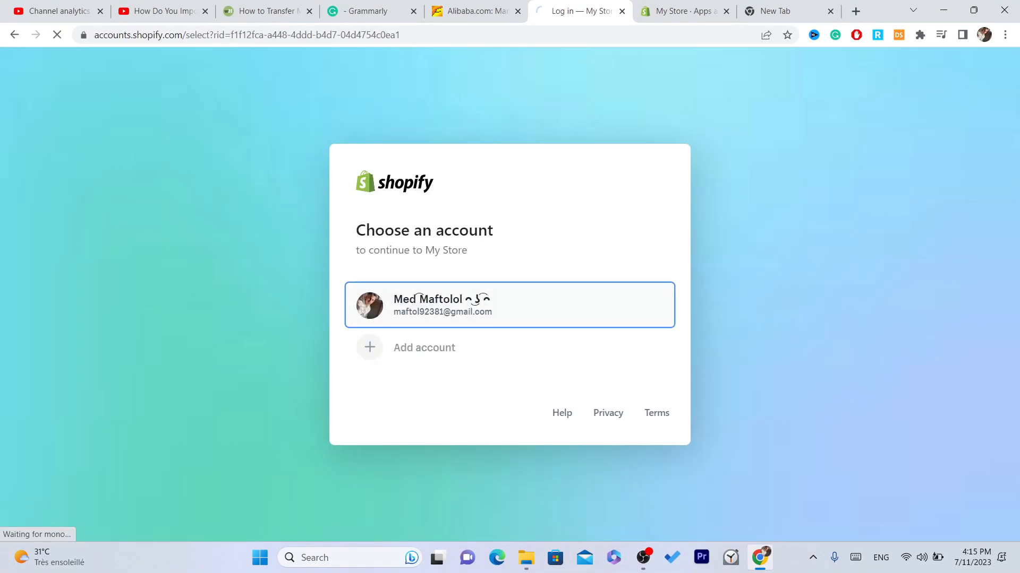
{"action": "triple_click", "coordinate": [406, 35]}
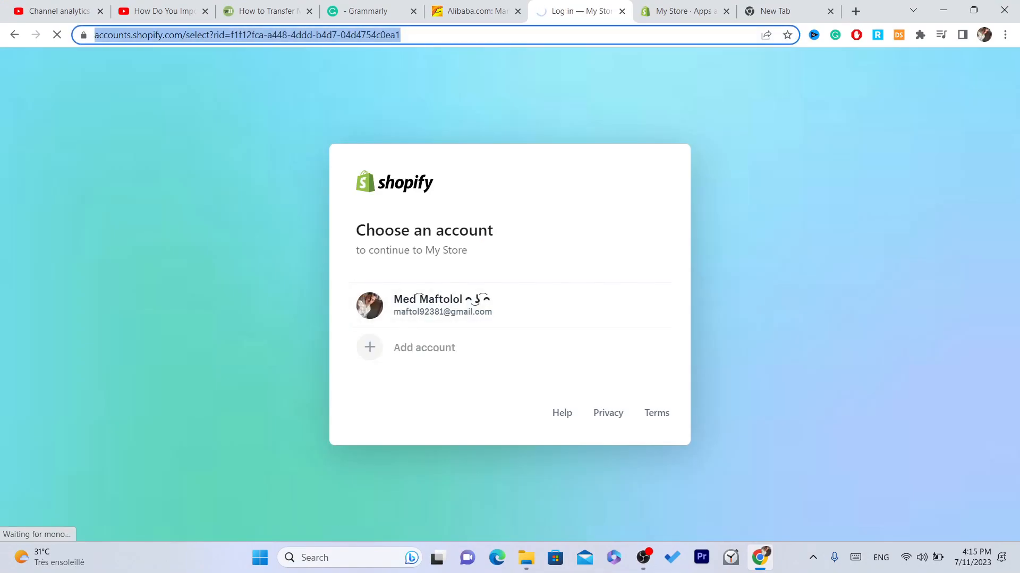
{"action": "double_click", "coordinate": [406, 35]}
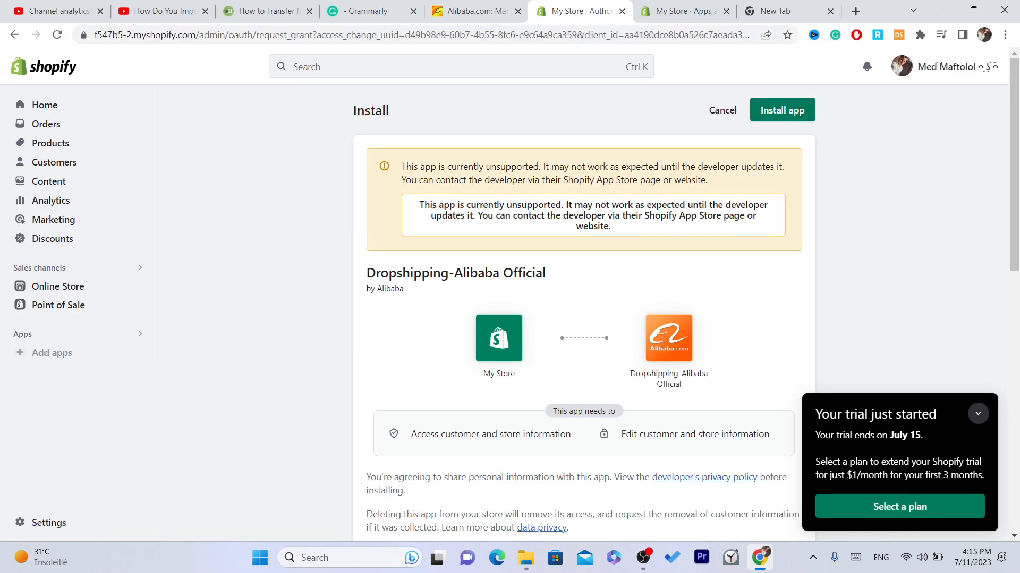
Step: Read the notice about app support and install the Dropshipping-Alibaba Official app in the store
{"action": "left_click_drag", "start_coordinate": [549, 166], "coordinate": [707, 180]}
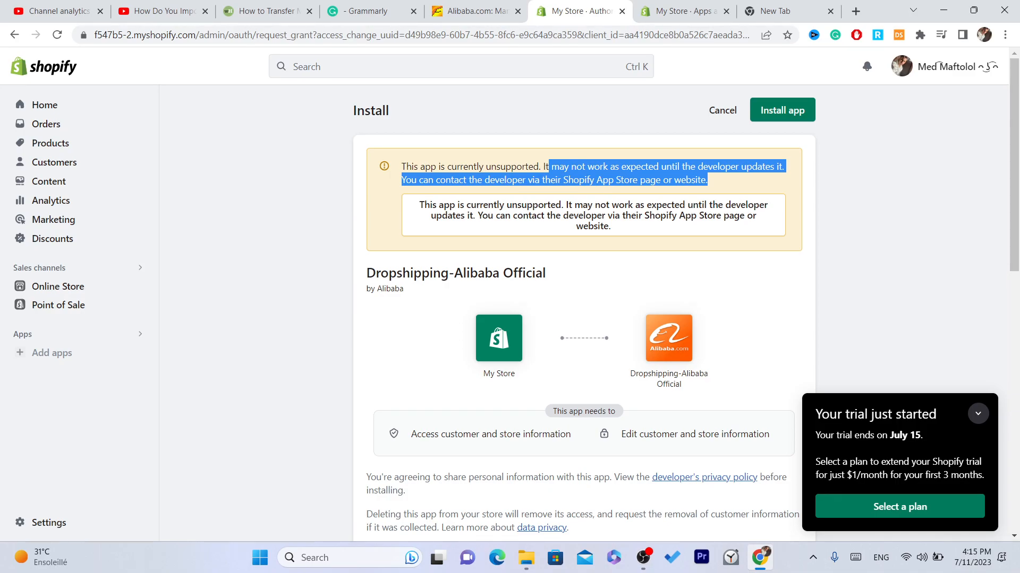
{"action": "left_click", "coordinate": [708, 182]}
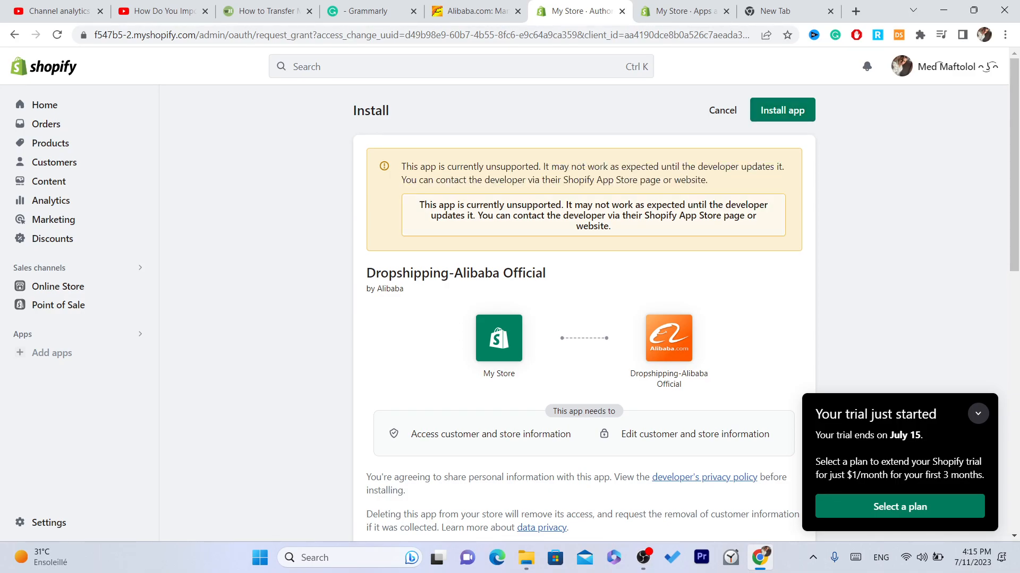
{"action": "left_click_drag", "start_coordinate": [470, 205], "coordinate": [473, 161]}
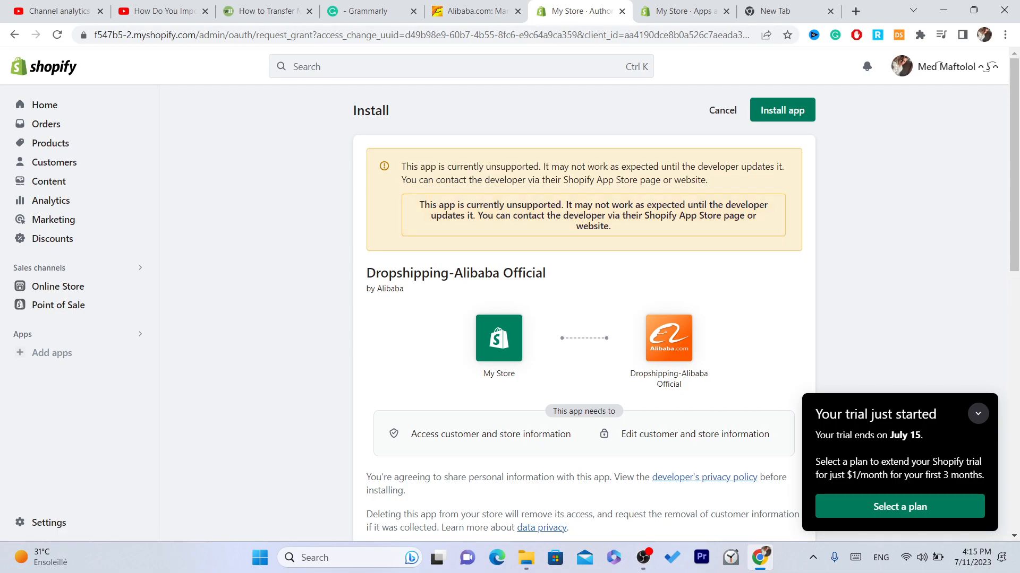
{"action": "triple_click", "coordinate": [451, 166]}
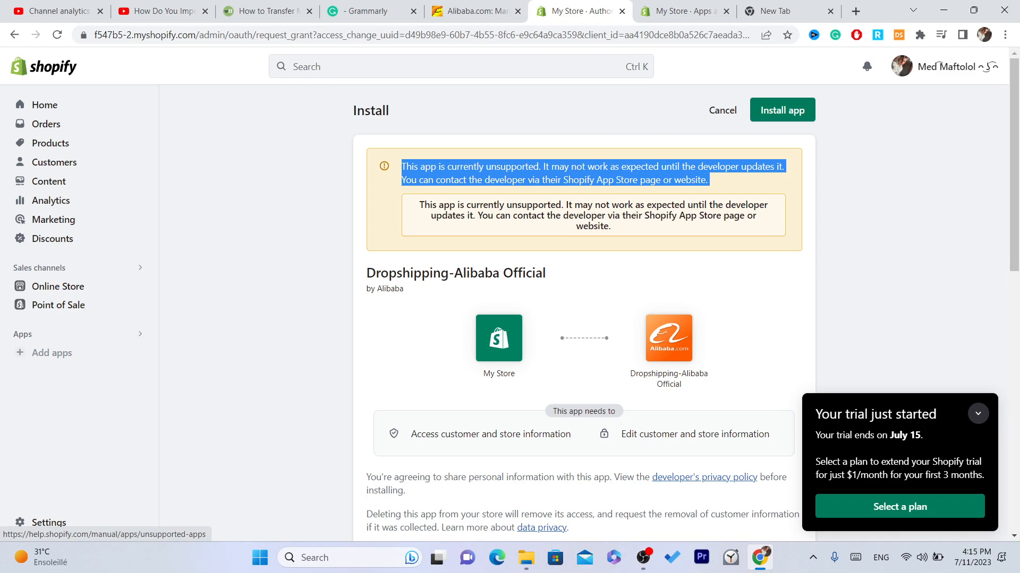
{"action": "left_click", "coordinate": [594, 174]}
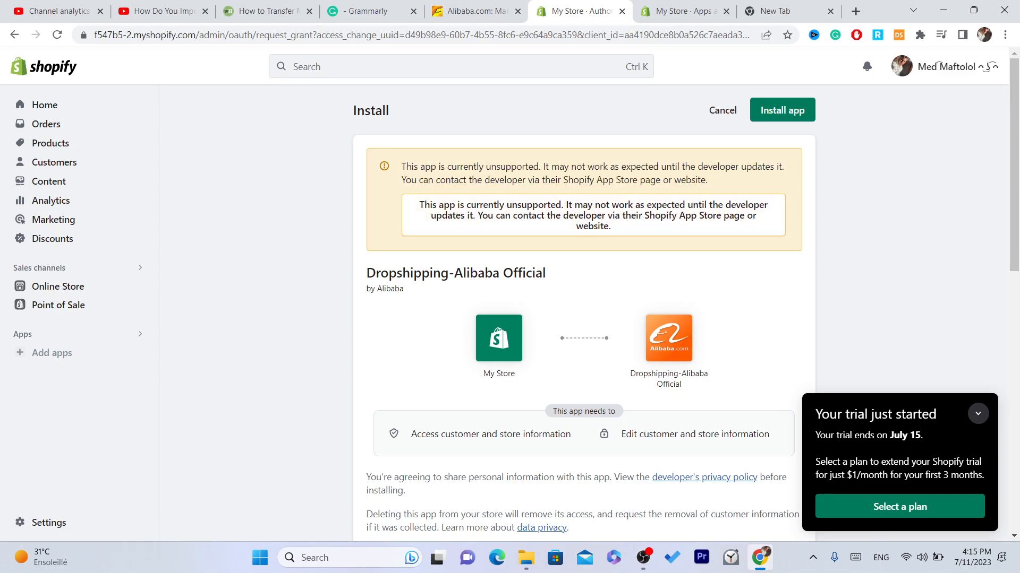
{"action": "left_click_drag", "start_coordinate": [401, 166], "coordinate": [710, 183]}
{"action": "left_click", "coordinate": [709, 182]}
{"action": "left_click", "coordinate": [782, 110]}
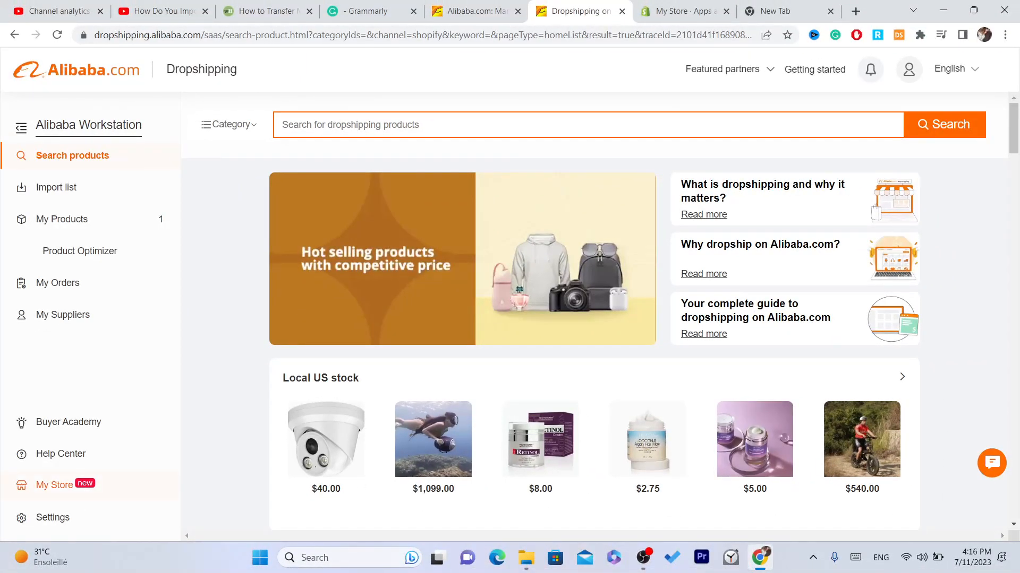
Step: Open Alibaba's My Store page and start adding a Shopify store by its URL
{"action": "left_click", "coordinate": [48, 484]}
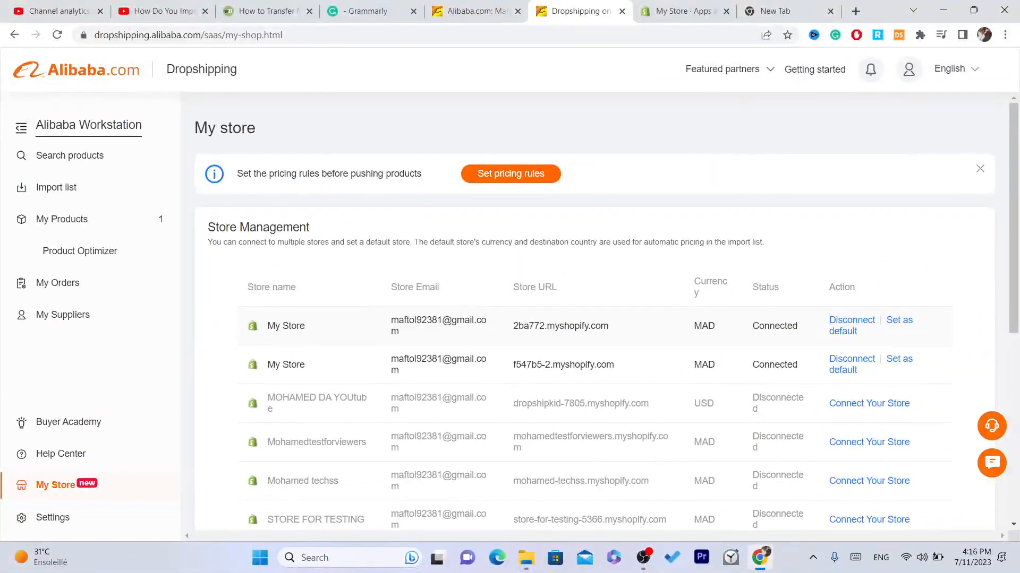
{"action": "left_click_drag", "start_coordinate": [1002, 209], "coordinate": [1002, 286]}
{"action": "scroll", "coordinate": [594, 319], "scroll_direction": "down", "scroll_amount": 6}
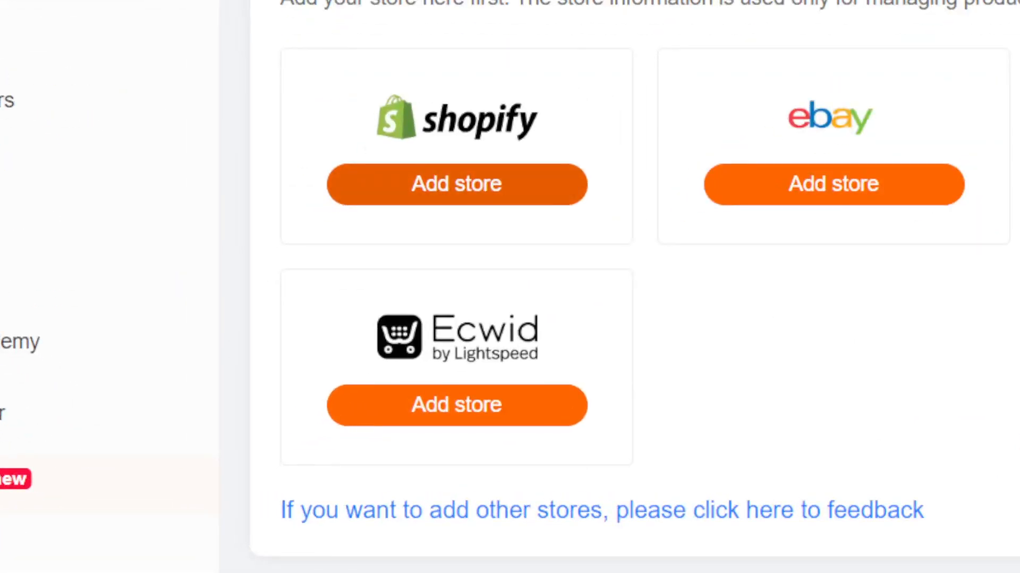
{"action": "left_click", "coordinate": [457, 193]}
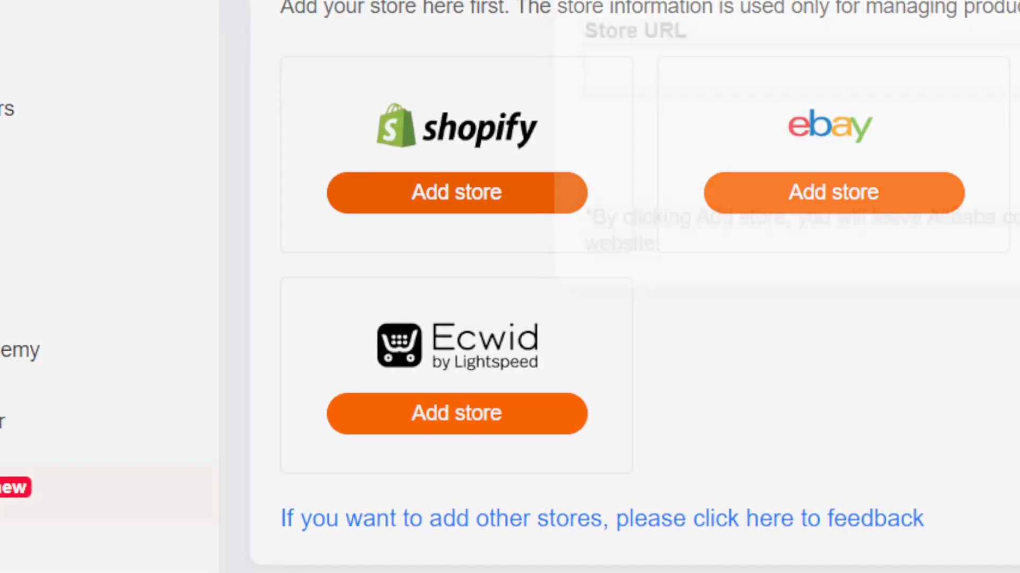
{"action": "left_click", "coordinate": [796, 91]}
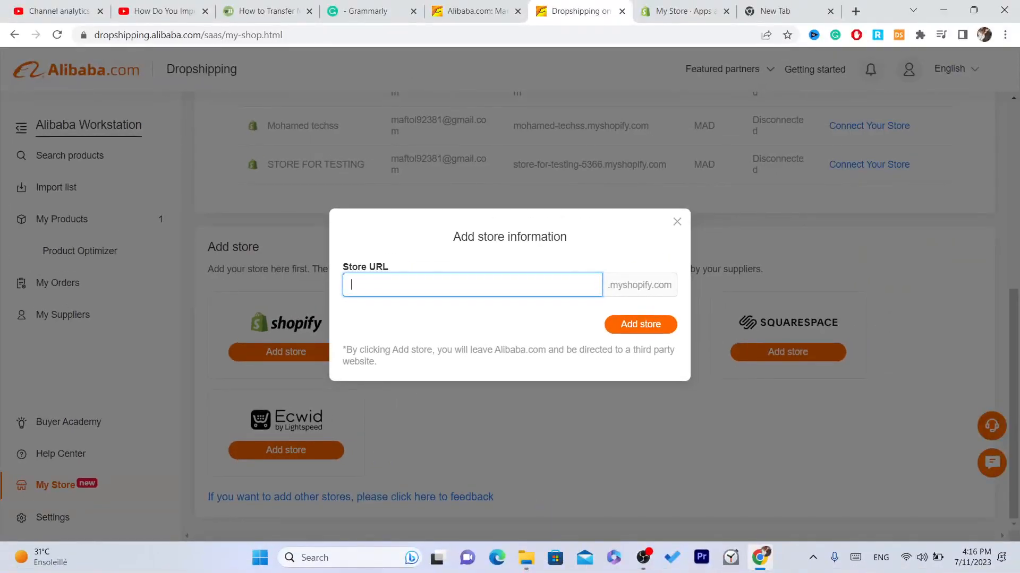
Step: Switch to the Shopify admin and copy the store's myshopify.com address from the store settings
{"action": "left_click", "coordinate": [682, 11]}
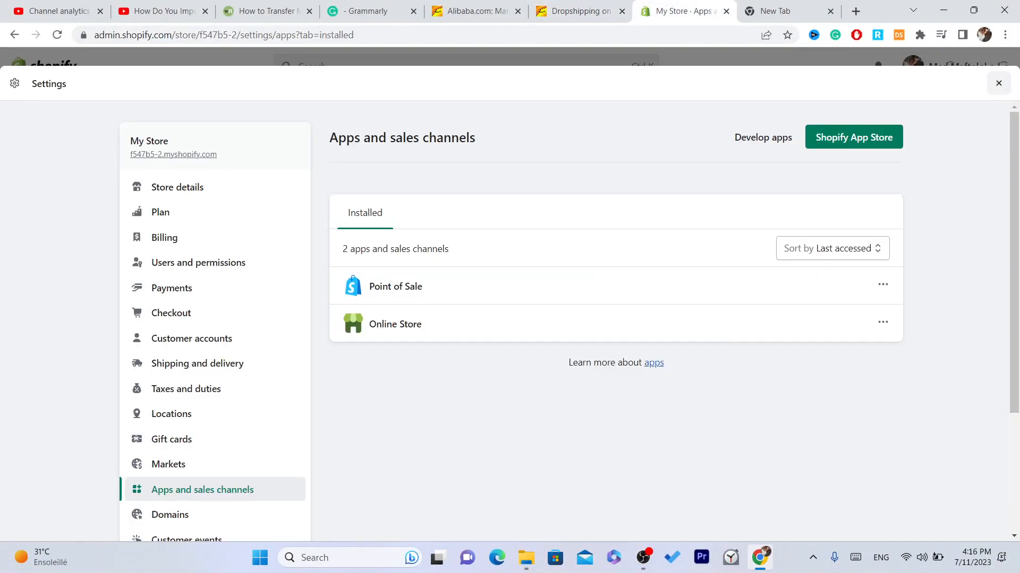
{"action": "left_click", "coordinate": [998, 83]}
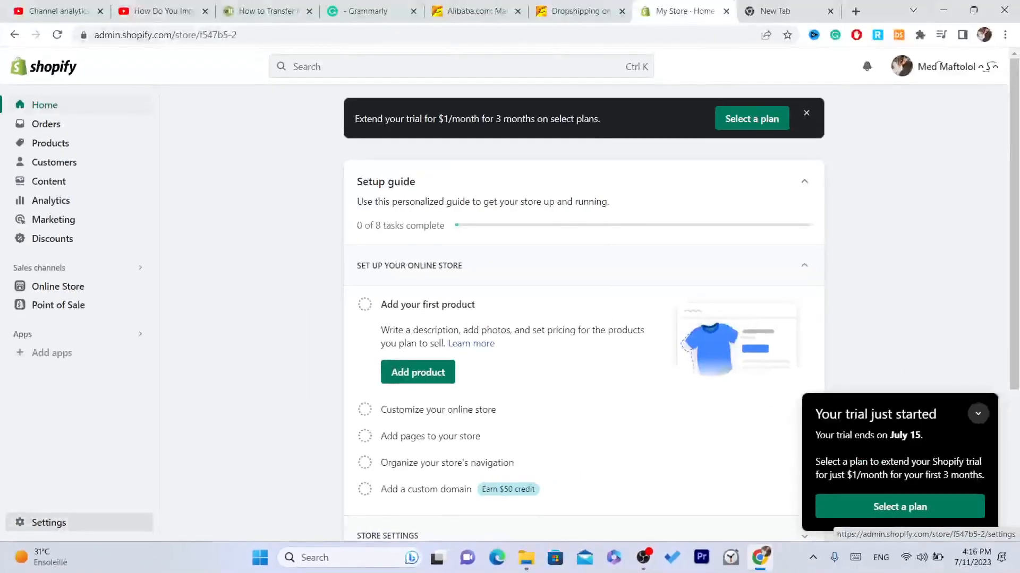
{"action": "left_click", "coordinate": [111, 493]}
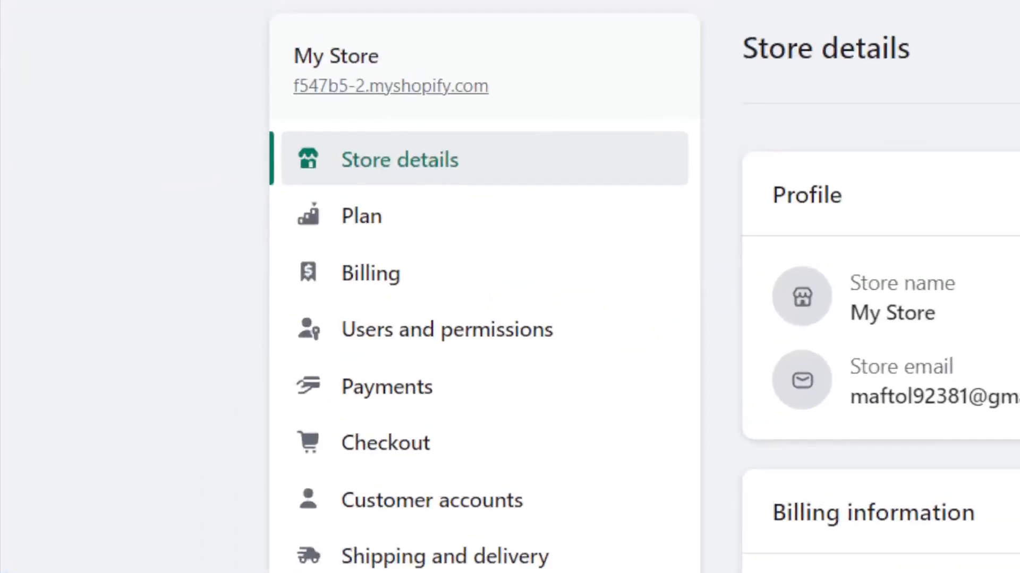
{"action": "left_click_drag", "start_coordinate": [488, 86], "coordinate": [292, 87]}
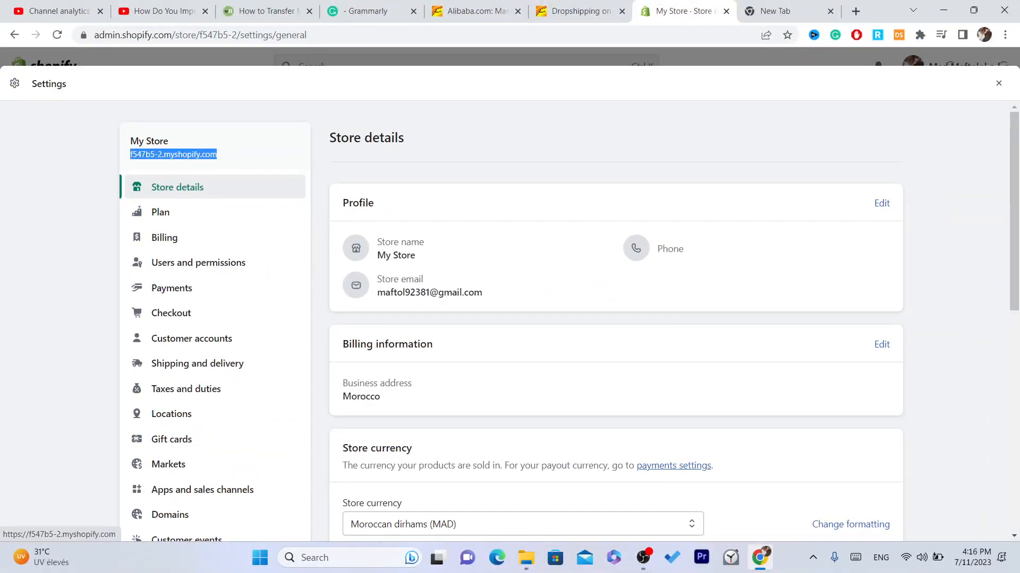
Step: Back on Alibaba, try to add the Shopify store with f547b5-2 as its store URL, and close the form
{"action": "left_click", "coordinate": [580, 11]}
{"action": "type", "text": "f547b5-2"}
{"action": "left_click", "coordinate": [640, 325]}
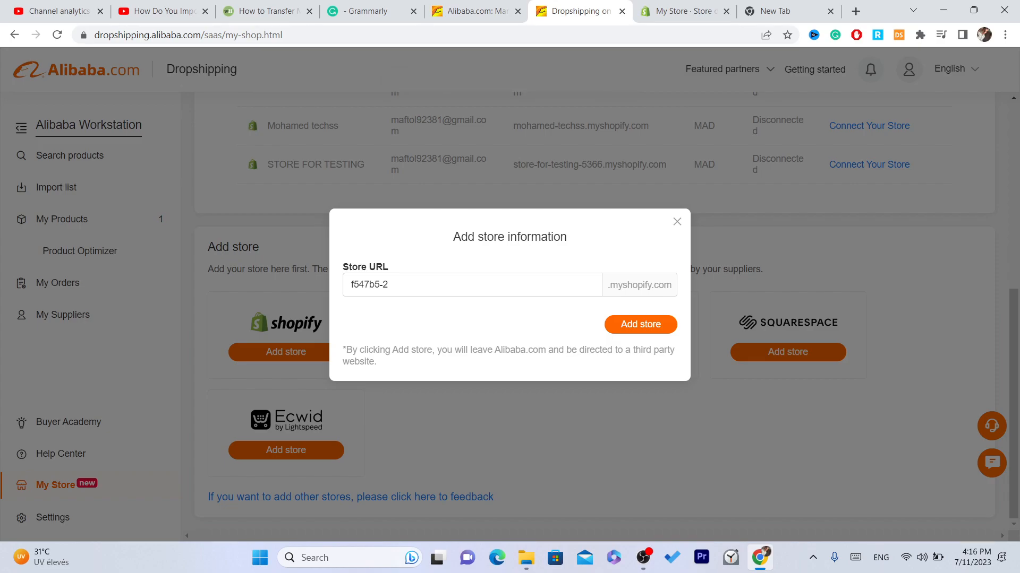
{"action": "left_click", "coordinate": [641, 325]}
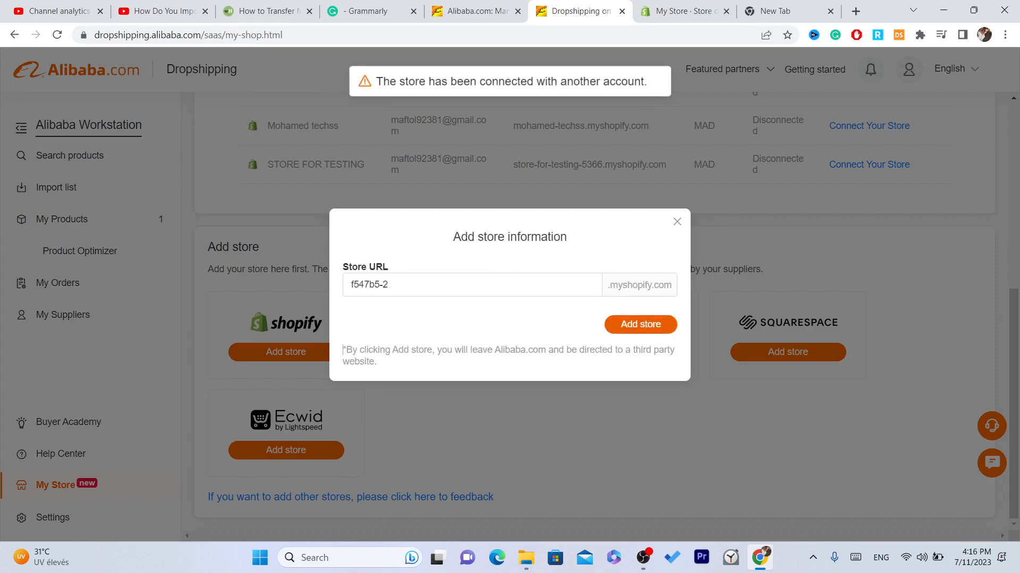
{"action": "left_click", "coordinate": [677, 222]}
Step: Find the copied Shopify store address in Alibaba's Store Management list
{"action": "left_click_drag", "start_coordinate": [714, 314], "coordinate": [675, 233]}
{"action": "left_click_drag", "start_coordinate": [627, 324], "coordinate": [622, 301]}
{"action": "left_click_drag", "start_coordinate": [1013, 393], "coordinate": [1013, 375]}
{"action": "scroll", "coordinate": [557, 161], "scroll_direction": "up", "scroll_amount": 4}
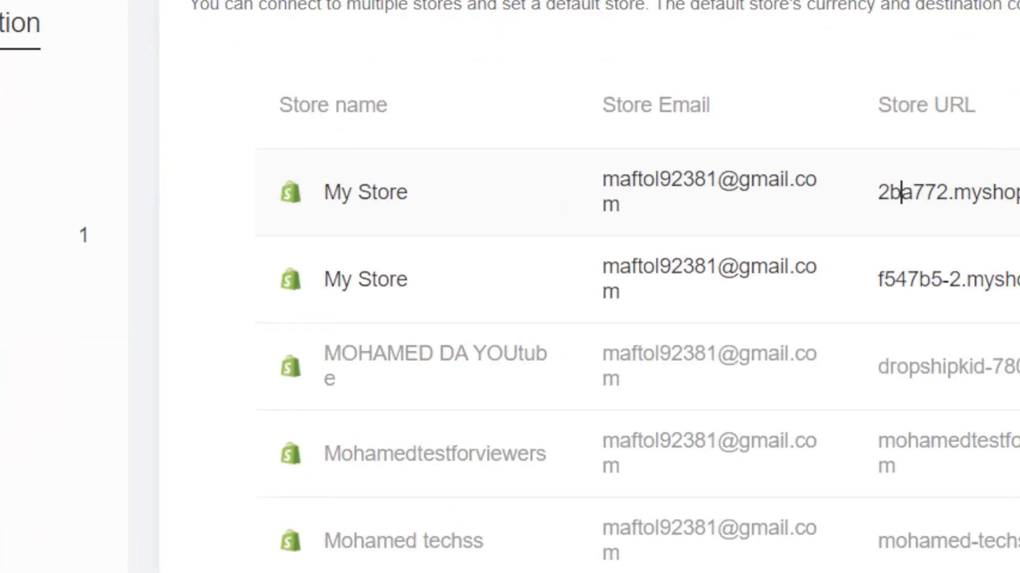
{"action": "double_click", "coordinate": [523, 200]}
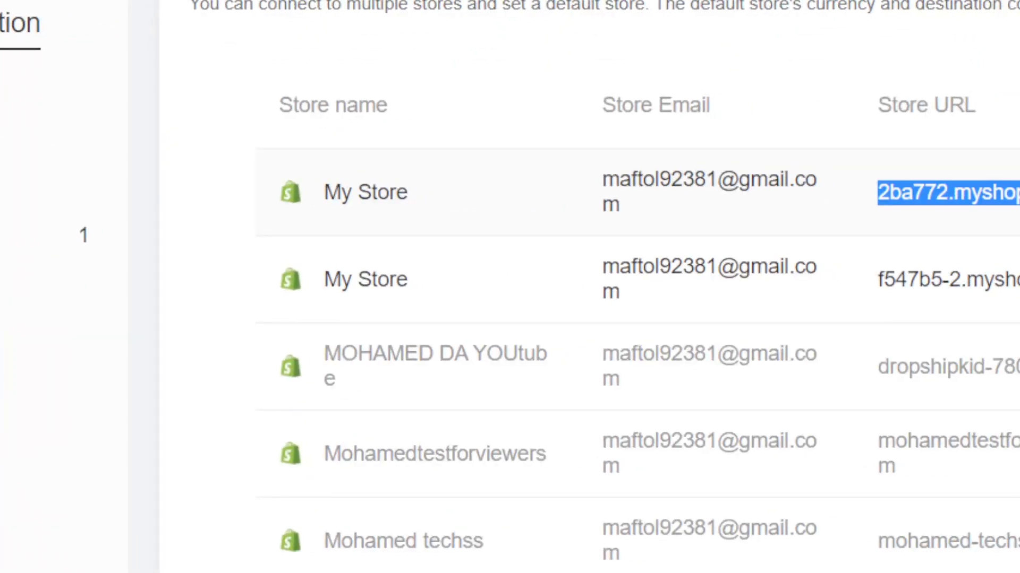
{"action": "key", "text": "ctrl+f"}
{"action": "key", "text": "ctrl+v"}
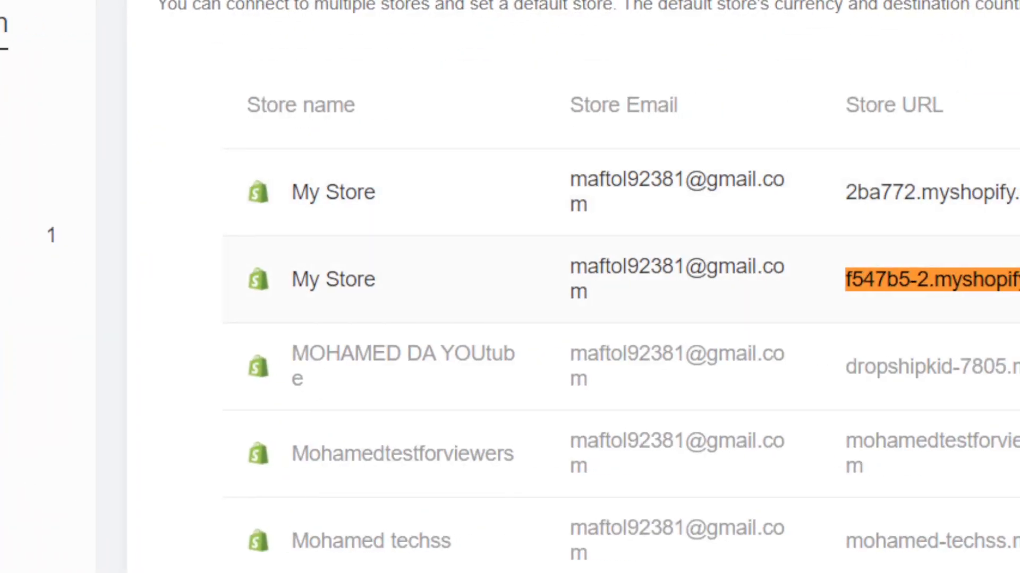
Step: Check the connection status of f547b5-2.myshopify.com in the Store Management list, and close the page search
{"action": "triple_click", "coordinate": [940, 279]}
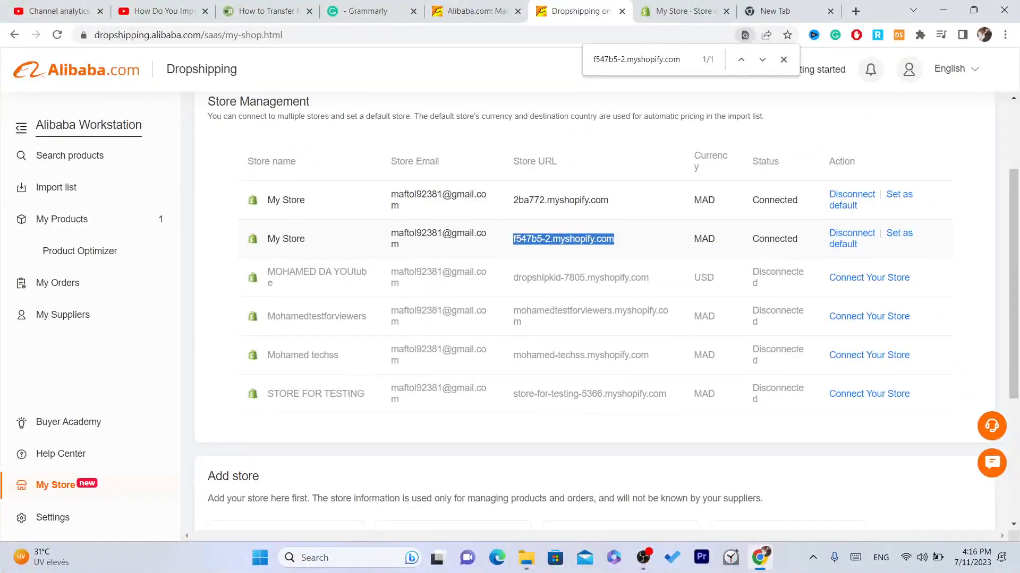
{"action": "double_click", "coordinate": [754, 239]}
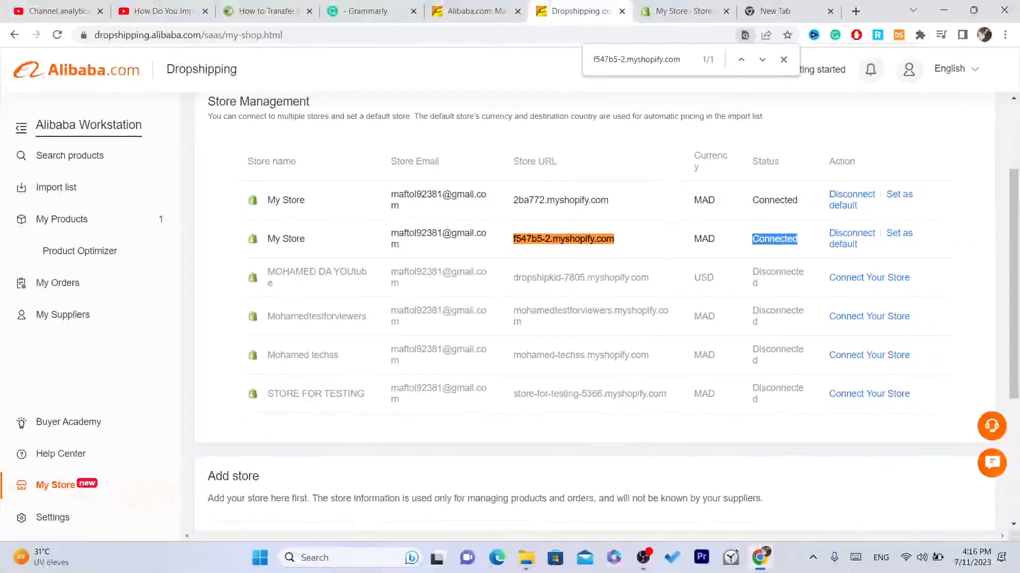
{"action": "left_click", "coordinate": [783, 60]}
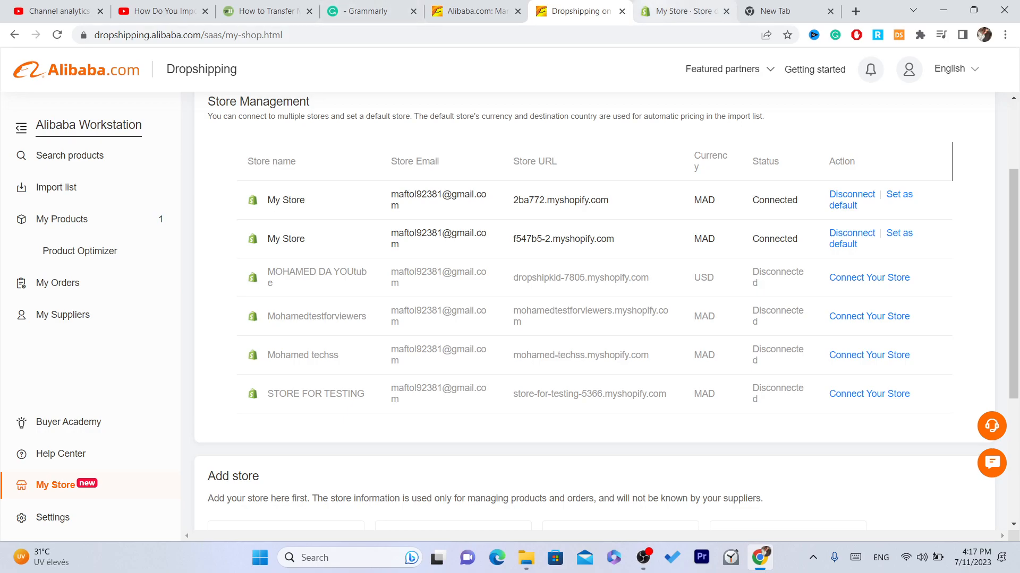
Step: Switch to the Shopify admin and open the Dropshipping-Alibaba Official app from the store's apps and sales channels settings
{"action": "left_click", "coordinate": [684, 11]}
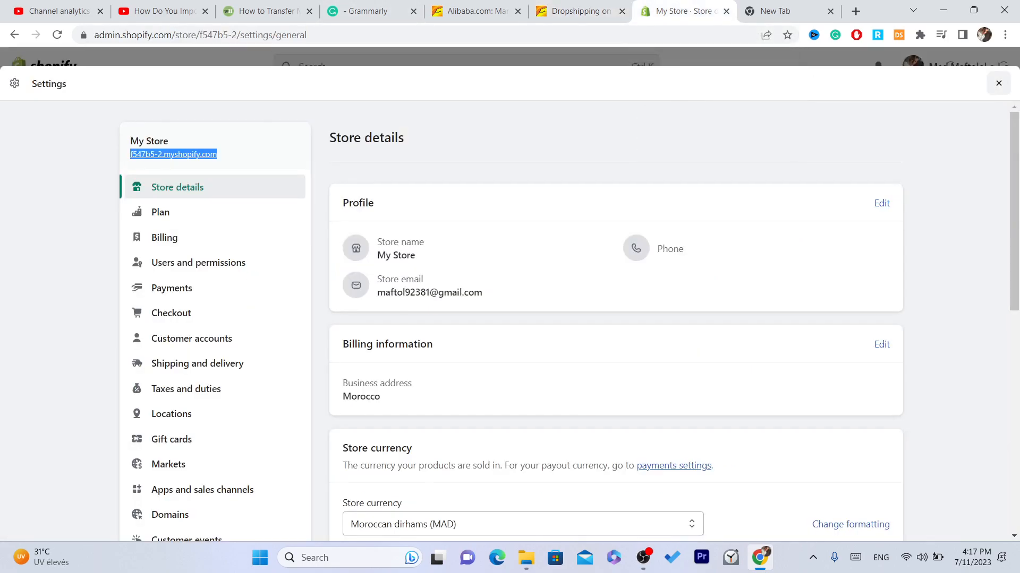
{"action": "left_click", "coordinate": [998, 84]}
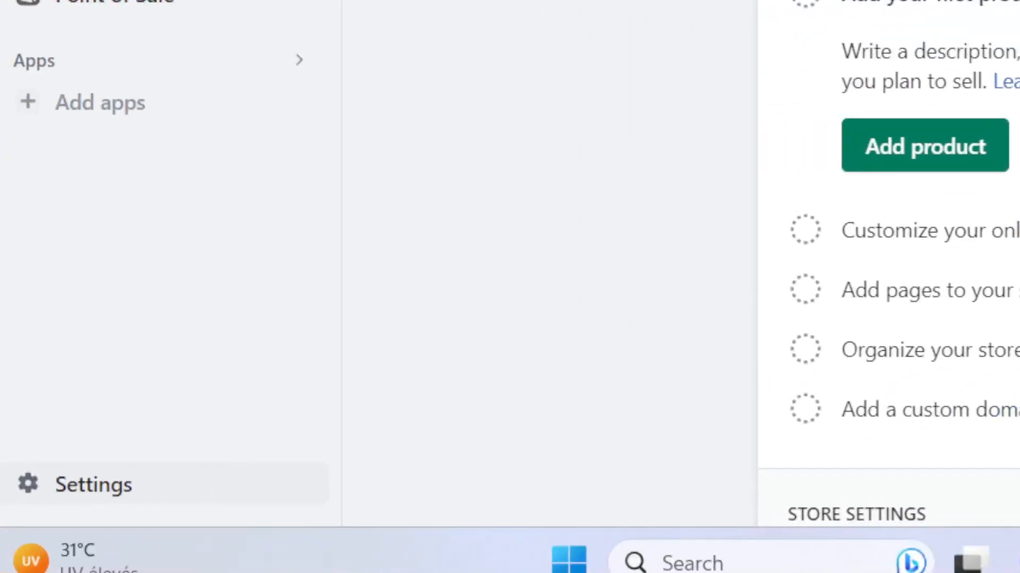
{"action": "left_click", "coordinate": [91, 483]}
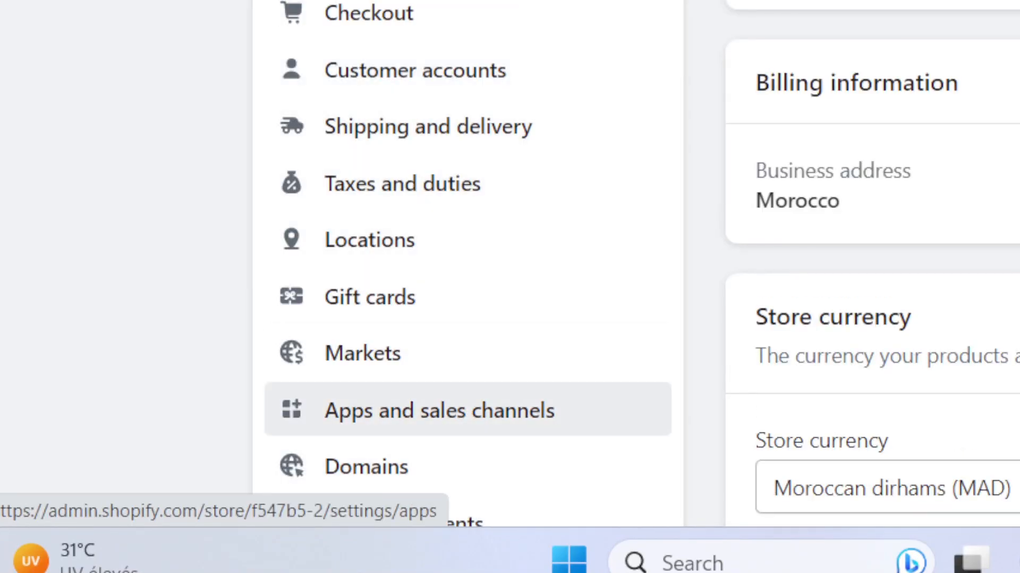
{"action": "left_click", "coordinate": [404, 411]}
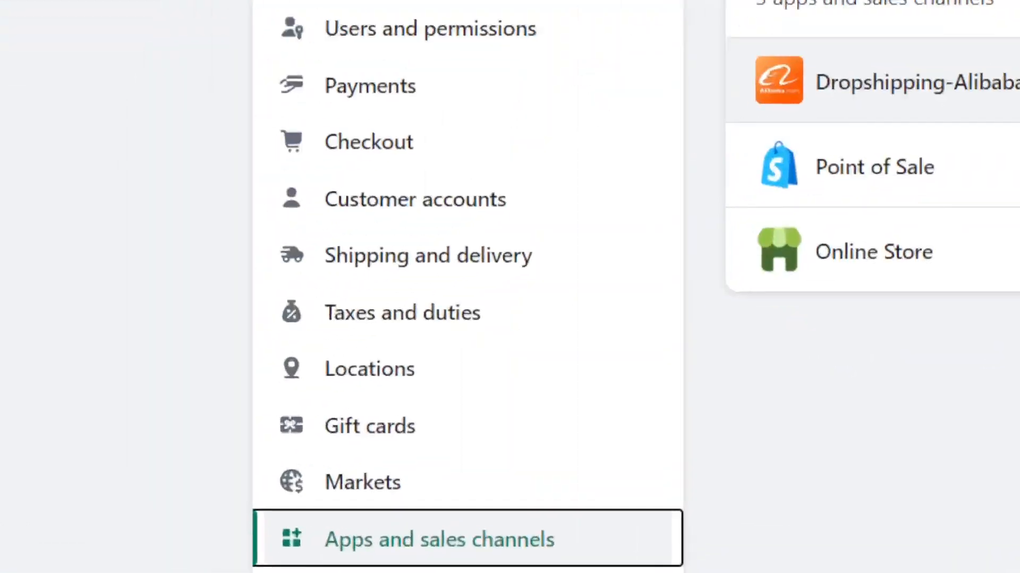
{"action": "left_click", "coordinate": [412, 286]}
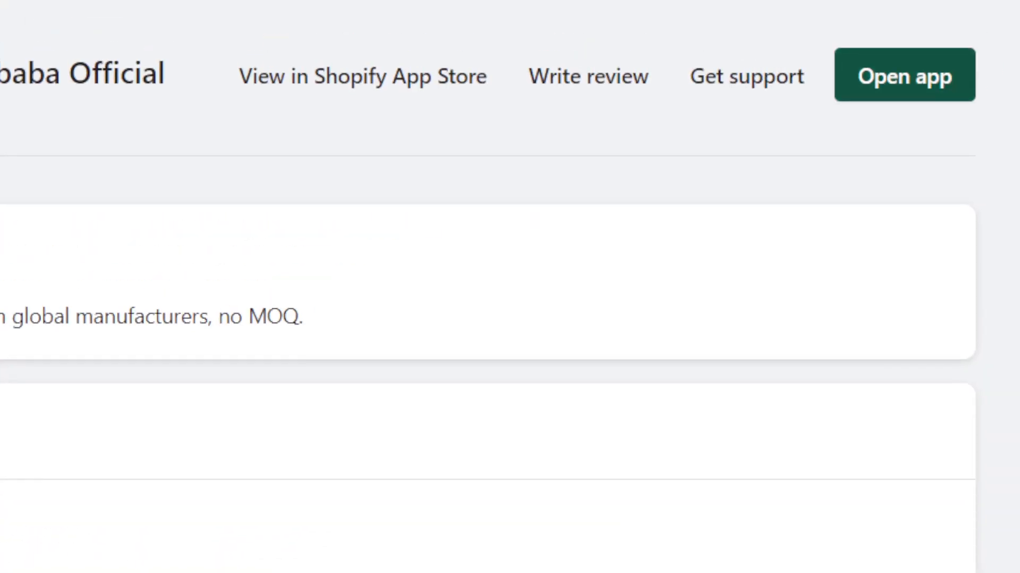
{"action": "left_click", "coordinate": [904, 75]}
{"action": "left_click", "coordinate": [660, 35]}
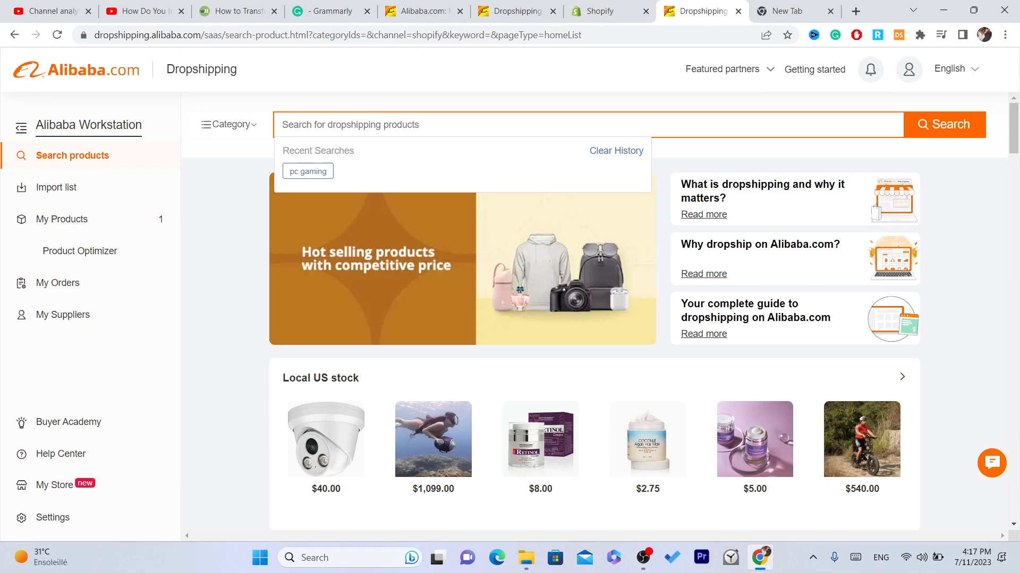
Step: Search the dropshipping products for "iphone case" and look through the results
{"action": "type", "text": "iphone case"}
{"action": "key", "text": "Return"}
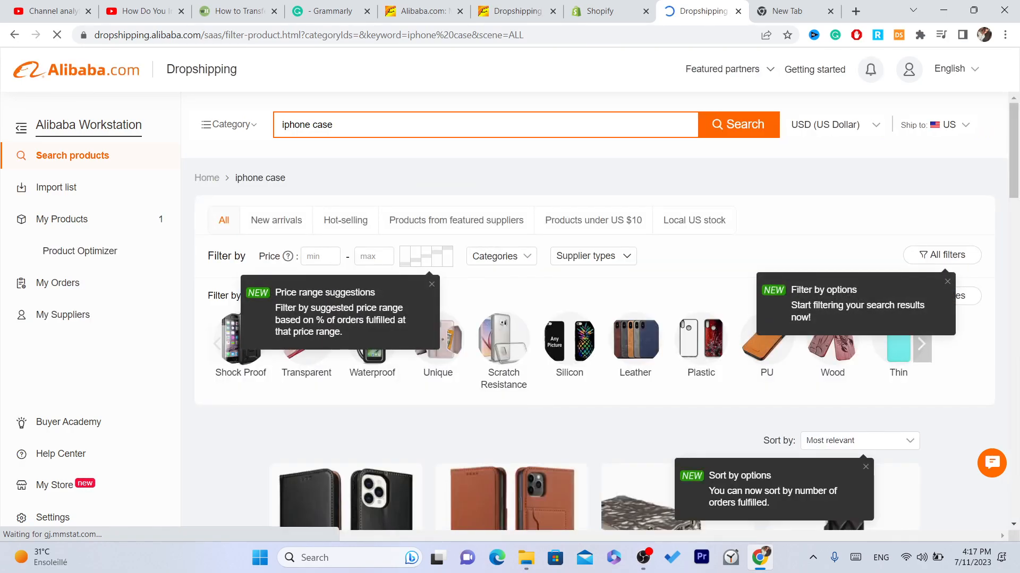
{"action": "triple_click", "coordinate": [260, 178]}
{"action": "scroll", "coordinate": [512, 298], "scroll_direction": "down", "scroll_amount": 5}
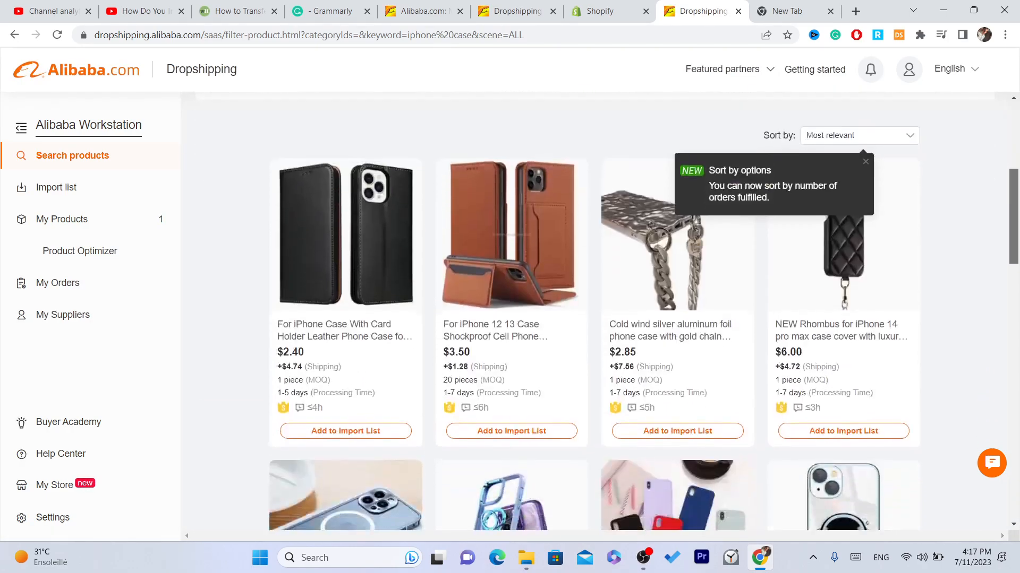
Step: Import the cold wind silver aluminum foil phone case with gold chain and open the import list
{"action": "left_click", "coordinate": [512, 249]}
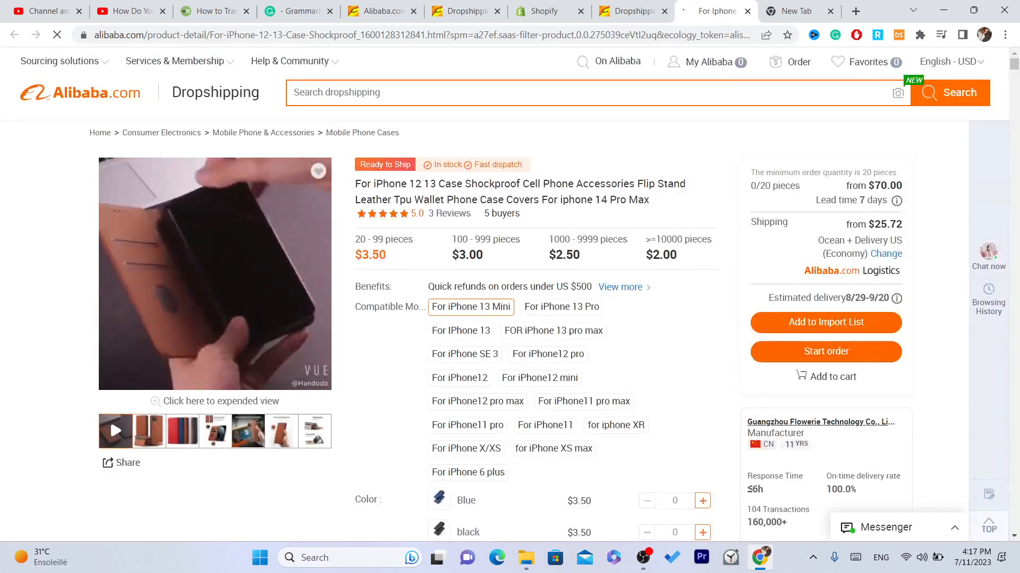
{"action": "left_click", "coordinate": [632, 11]}
{"action": "left_click", "coordinate": [664, 255]}
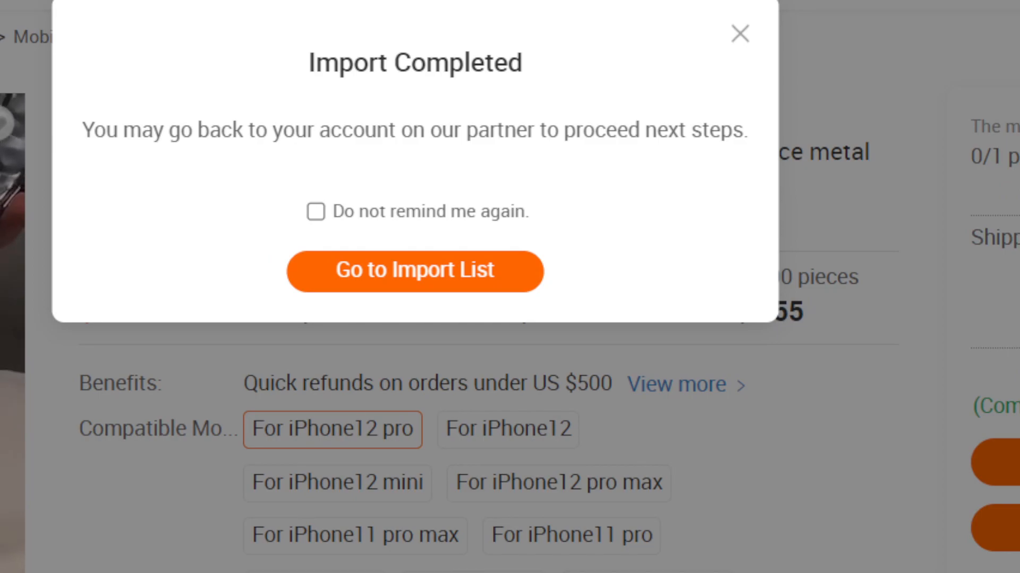
{"action": "left_click", "coordinate": [392, 270]}
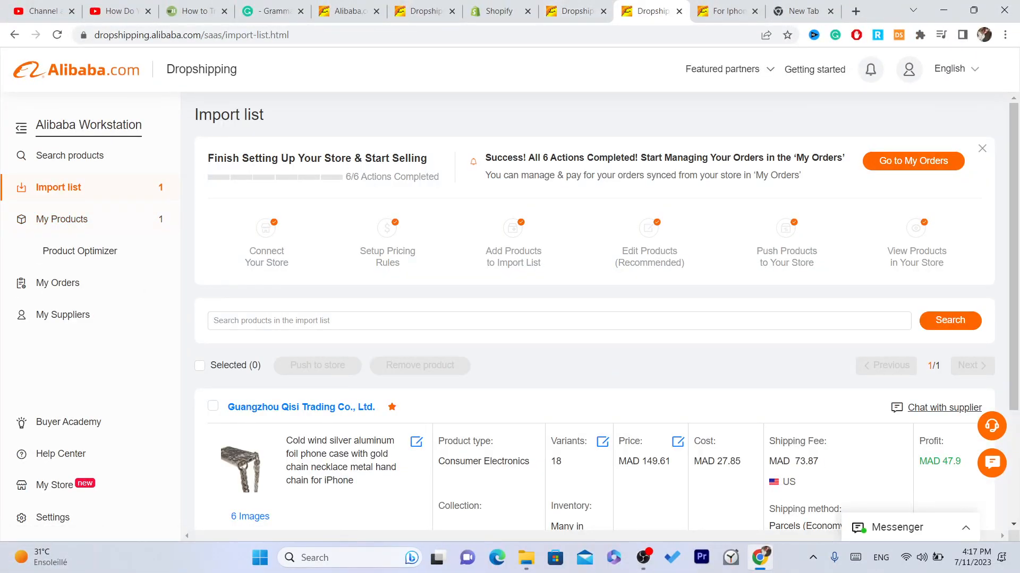
Step: Push the imported silver phone case to the f547b5-2.myshopify.com store
{"action": "left_click_drag", "start_coordinate": [254, 229], "coordinate": [947, 251]}
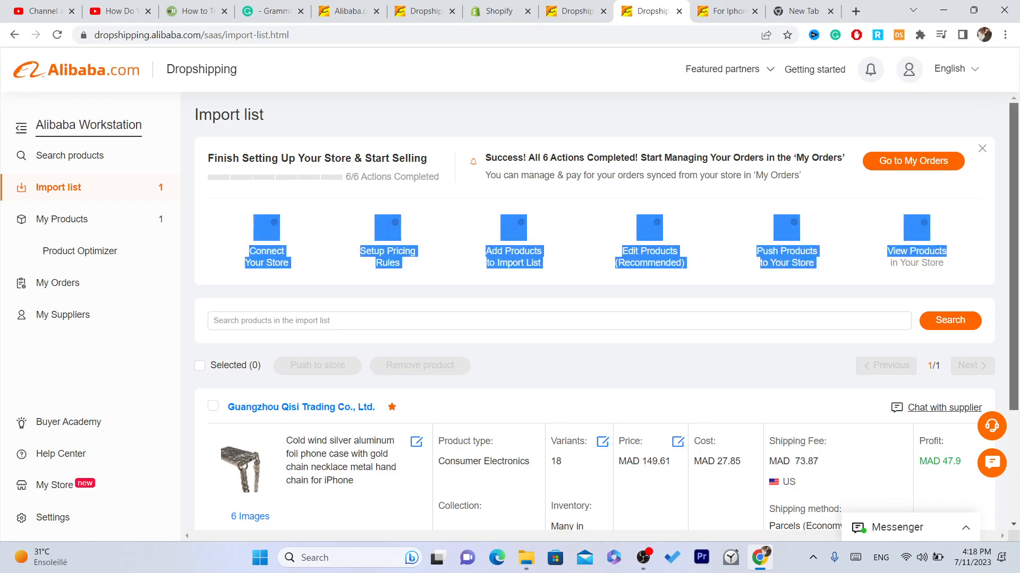
{"action": "scroll", "coordinate": [947, 251], "scroll_direction": "down", "scroll_amount": 3}
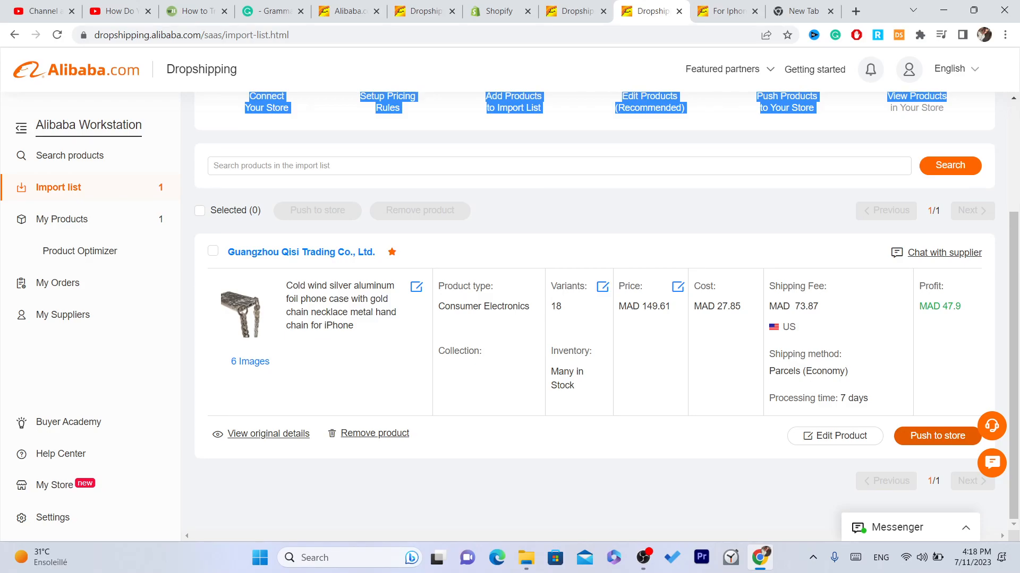
{"action": "left_click", "coordinate": [937, 435]}
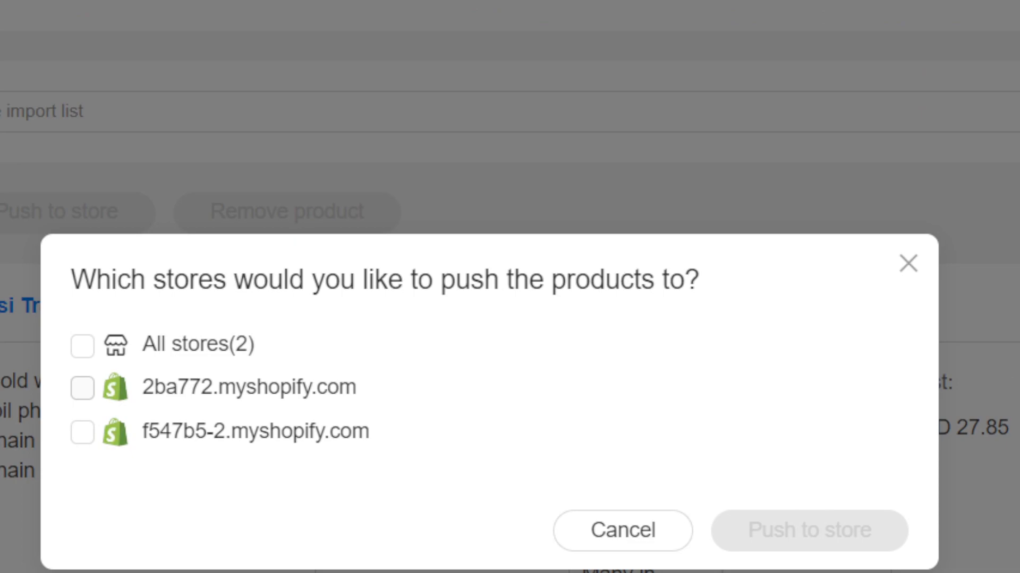
{"action": "left_click", "coordinate": [82, 389]}
{"action": "left_click", "coordinate": [82, 432]}
{"action": "left_click", "coordinate": [809, 455]}
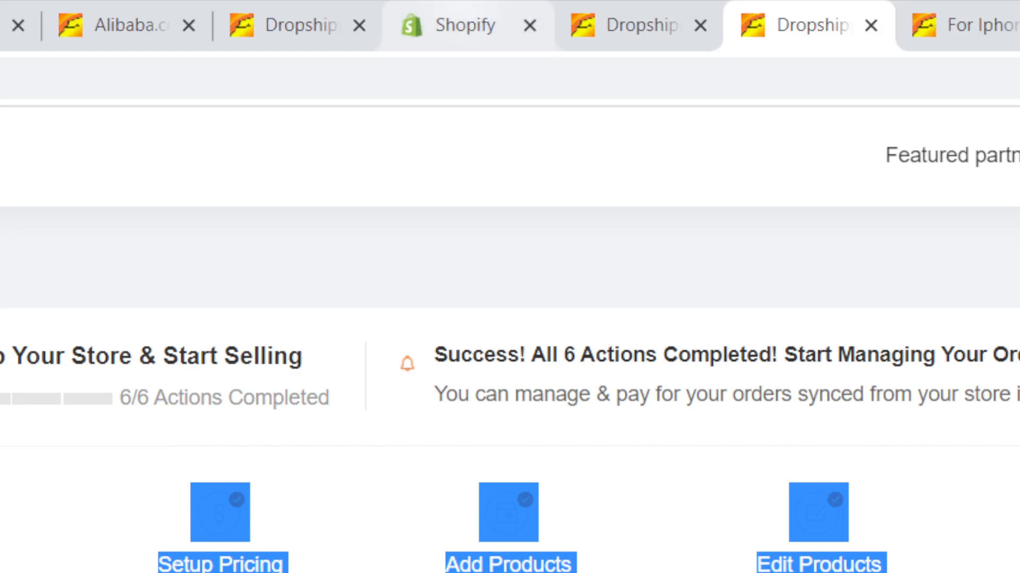
Step: Switch to the Shopify admin, close the settings, reload the page and open the product list
{"action": "left_click", "coordinate": [465, 3]}
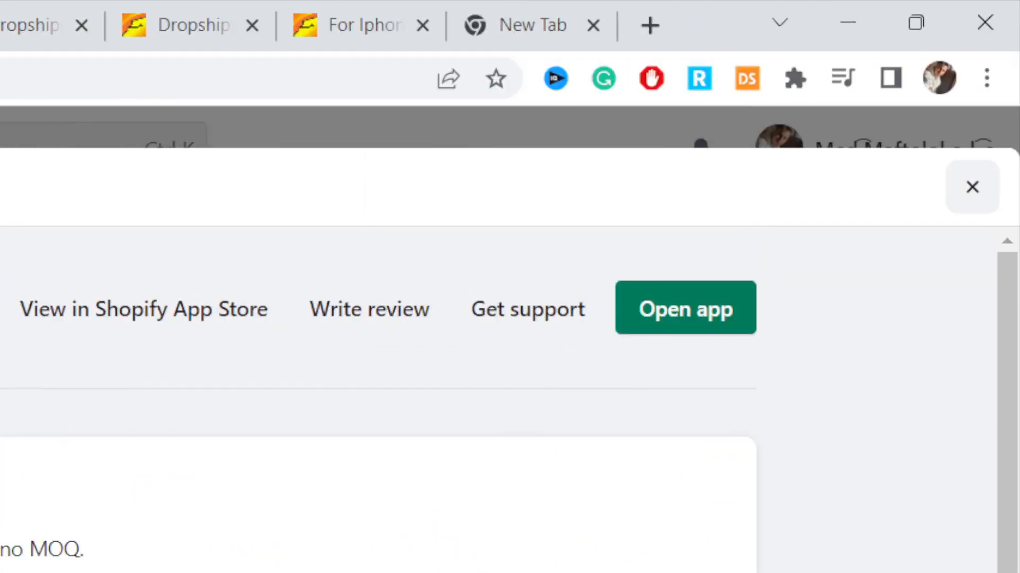
{"action": "left_click", "coordinate": [970, 187]}
{"action": "left_click", "coordinate": [57, 35]}
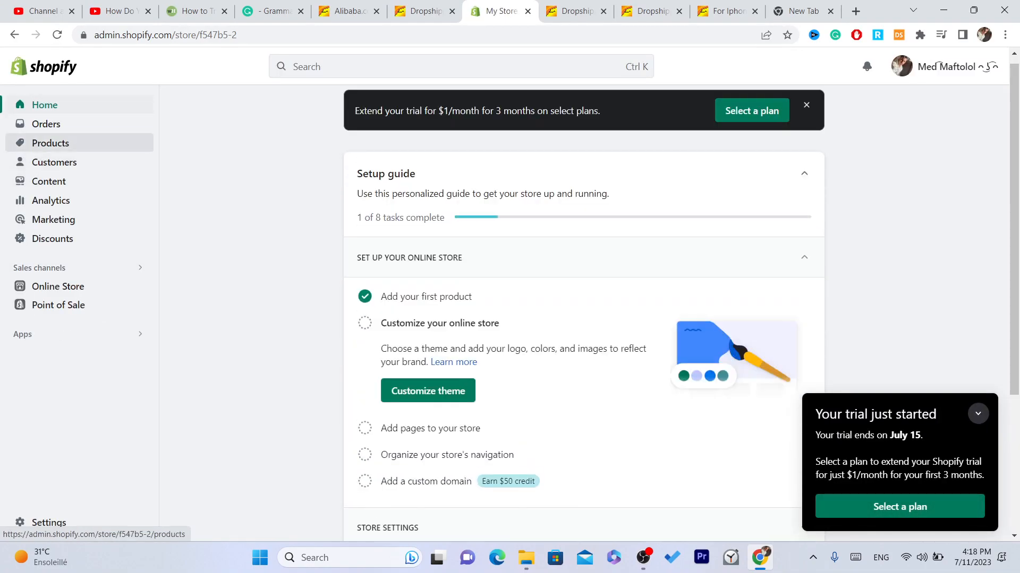
{"action": "left_click", "coordinate": [51, 143]}
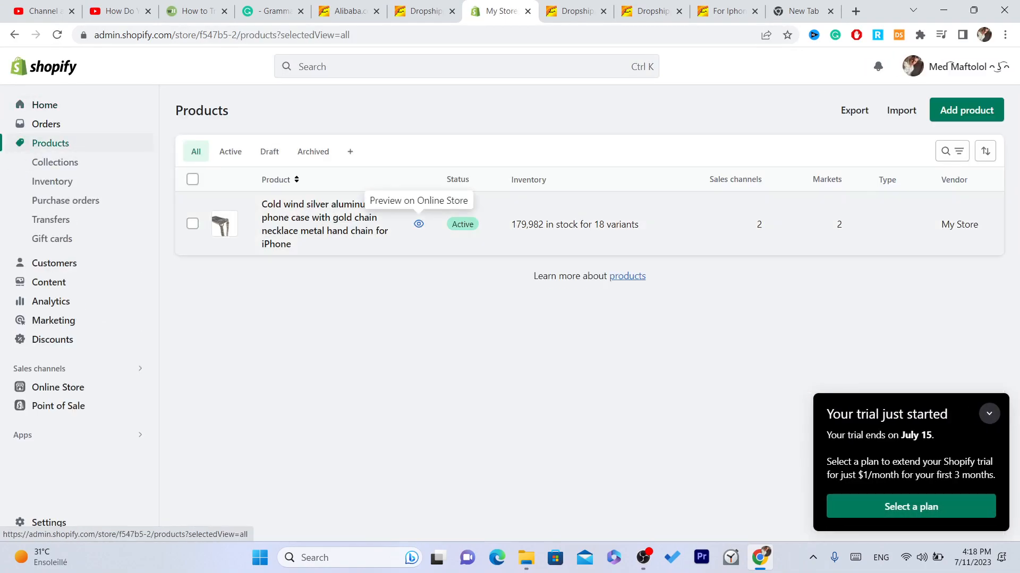
Step: Preview the silver phone case on the online store and look through its images and description
{"action": "left_click", "coordinate": [418, 224]}
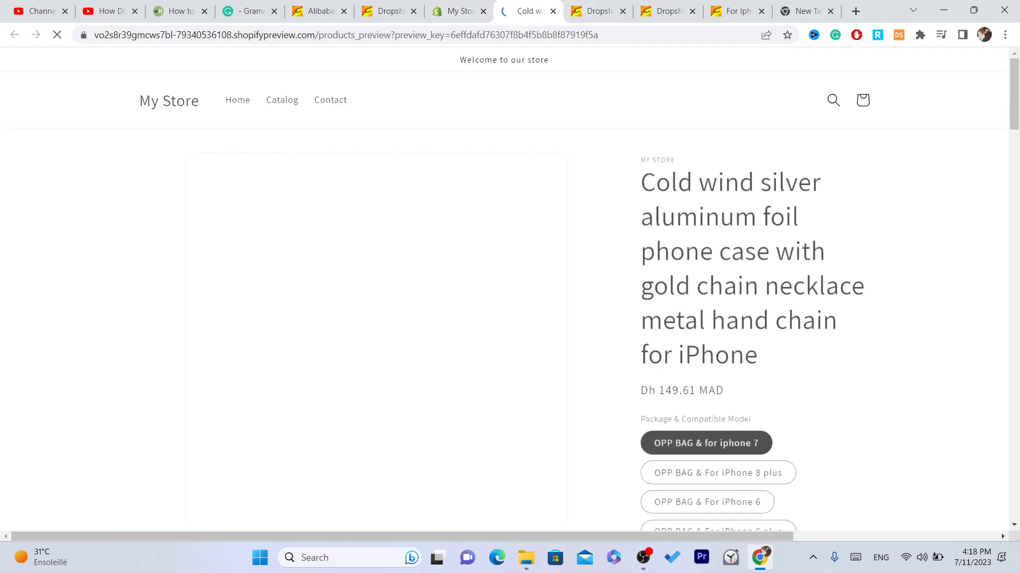
{"action": "scroll", "coordinate": [509, 286], "scroll_direction": "down", "scroll_amount": 15}
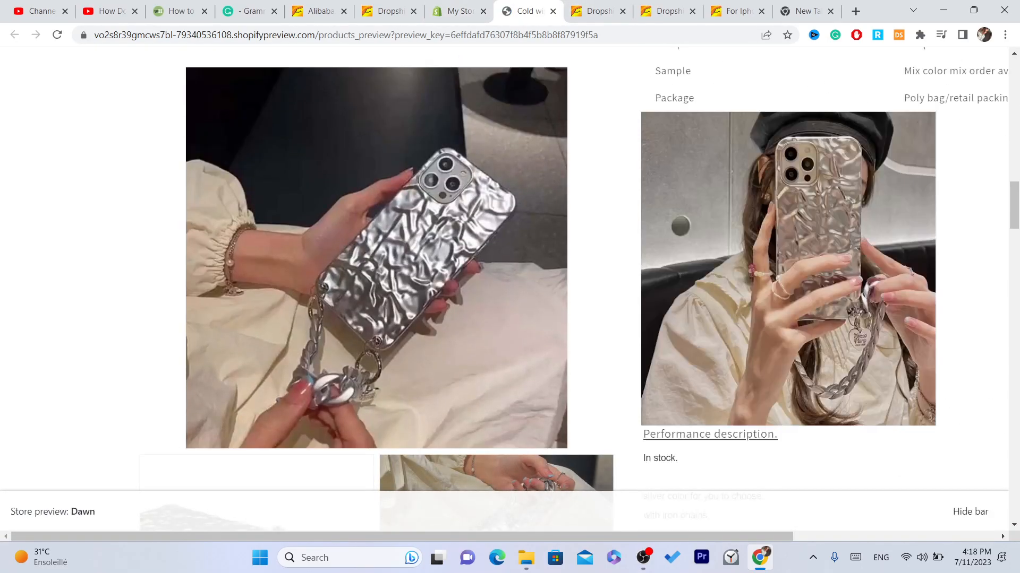
{"action": "scroll", "coordinate": [754, 287], "scroll_direction": "up", "scroll_amount": 10}
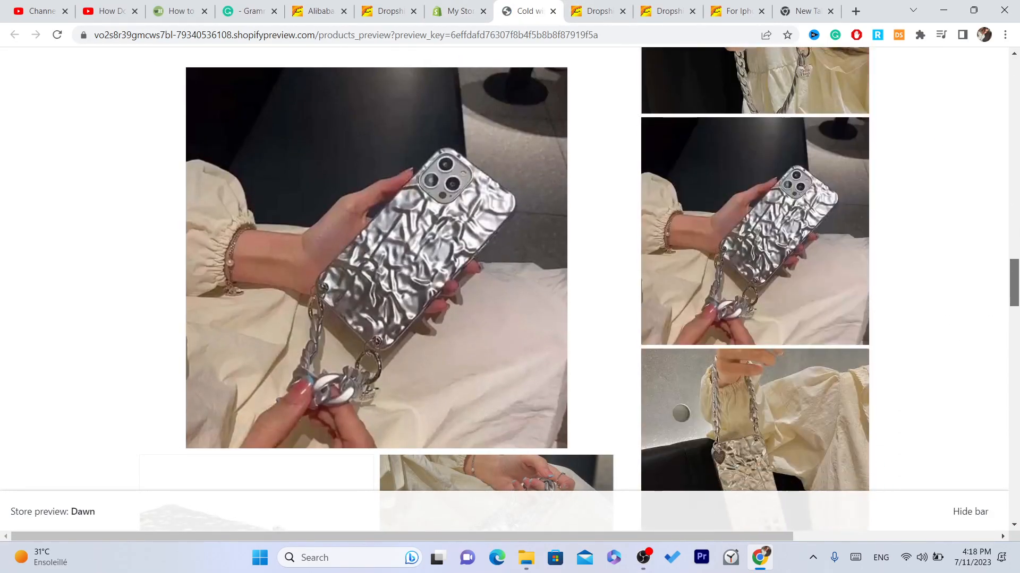
{"action": "scroll", "coordinate": [754, 287], "scroll_direction": "up", "scroll_amount": 10}
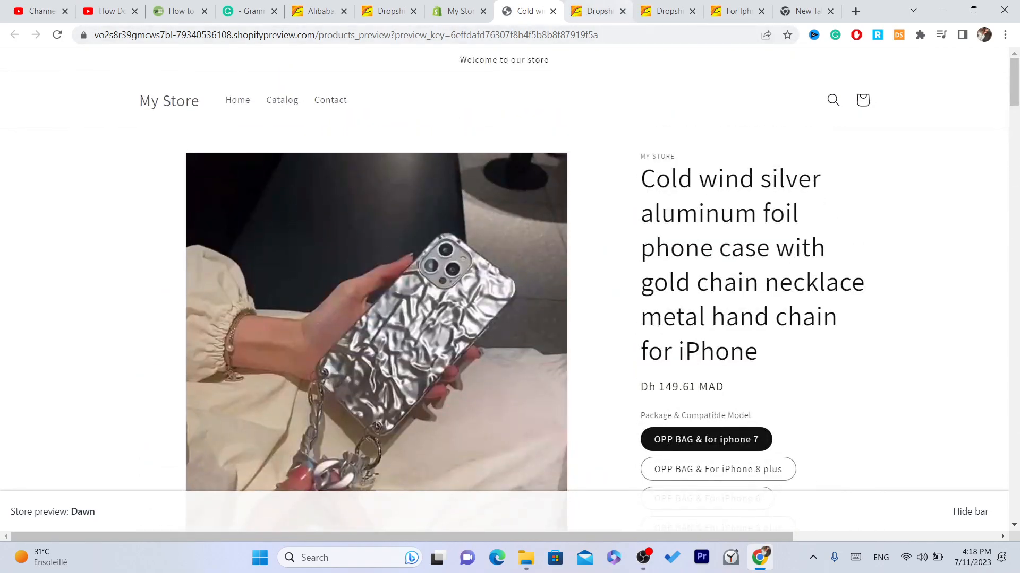
Step: Reopen the Dropshipping-Alibaba Official app from the Shopify admin's apps and sales channels settings
{"action": "left_click", "coordinate": [599, 11]}
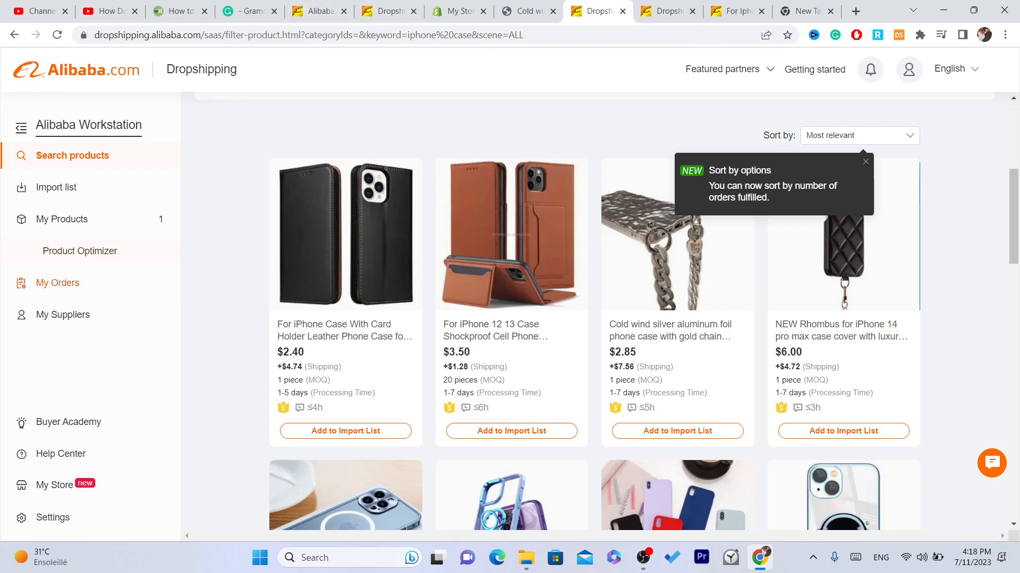
{"action": "left_click", "coordinate": [457, 11]}
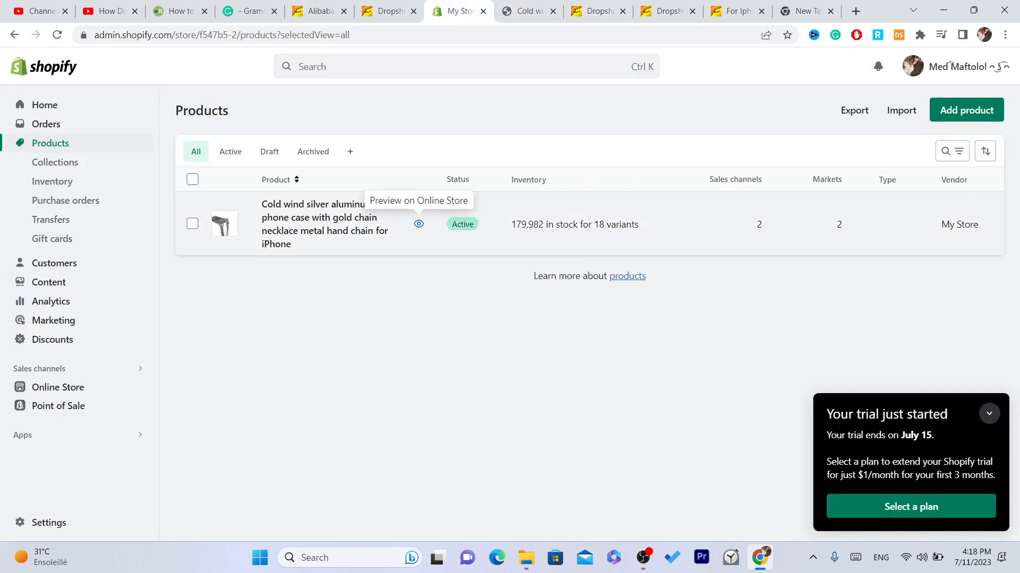
{"action": "left_click", "coordinate": [48, 523]}
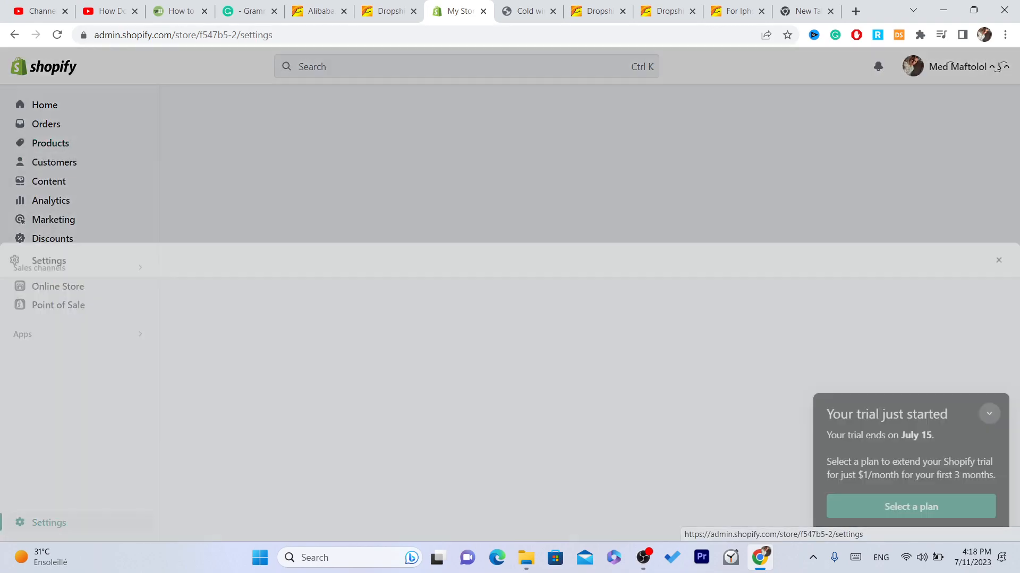
{"action": "left_click", "coordinate": [202, 490]}
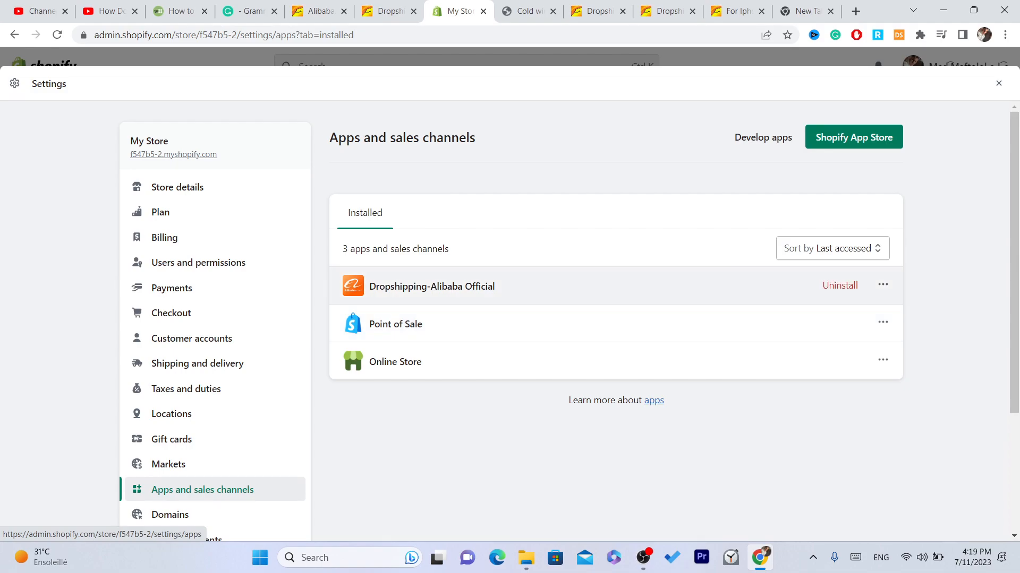
{"action": "left_click", "coordinate": [409, 285]}
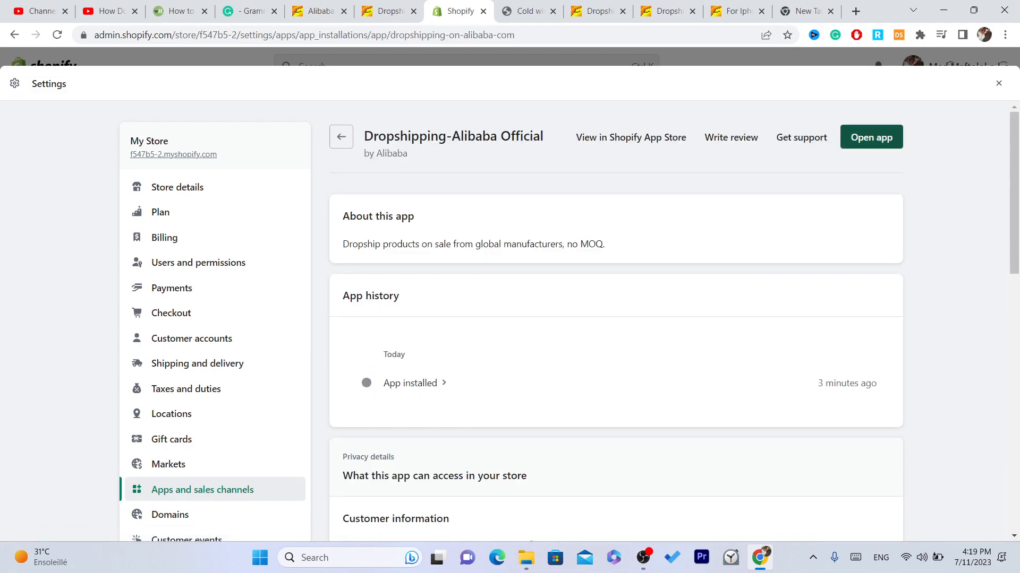
{"action": "left_click", "coordinate": [871, 137]}
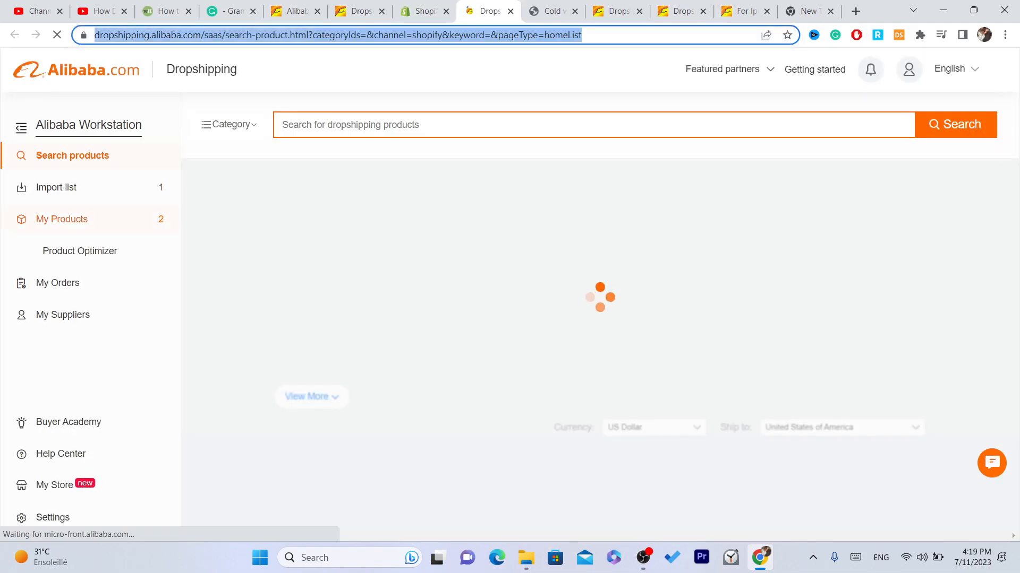
Step: Open My Orders in the Alibaba workstation and read the notice about filling out the VAT number
{"action": "left_click", "coordinate": [59, 282]}
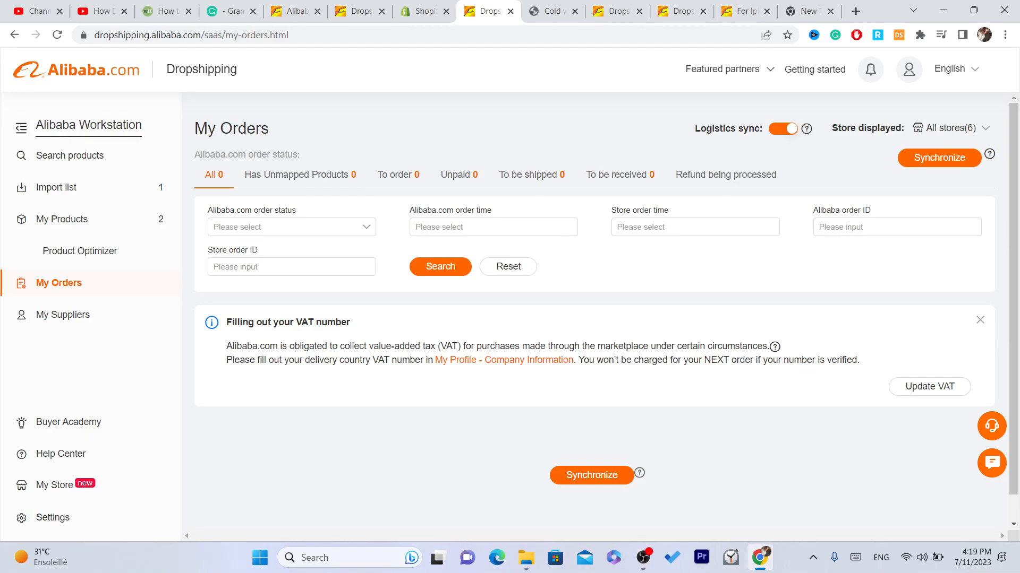
{"action": "triple_click", "coordinate": [301, 322]}
{"action": "triple_click", "coordinate": [325, 360]}
{"action": "left_click", "coordinate": [296, 322]}
Step: Switch back to the Shopify admin, open the silver phone case product and review its variant prices and description
{"action": "key", "text": "ctrl+shift+Tab"}
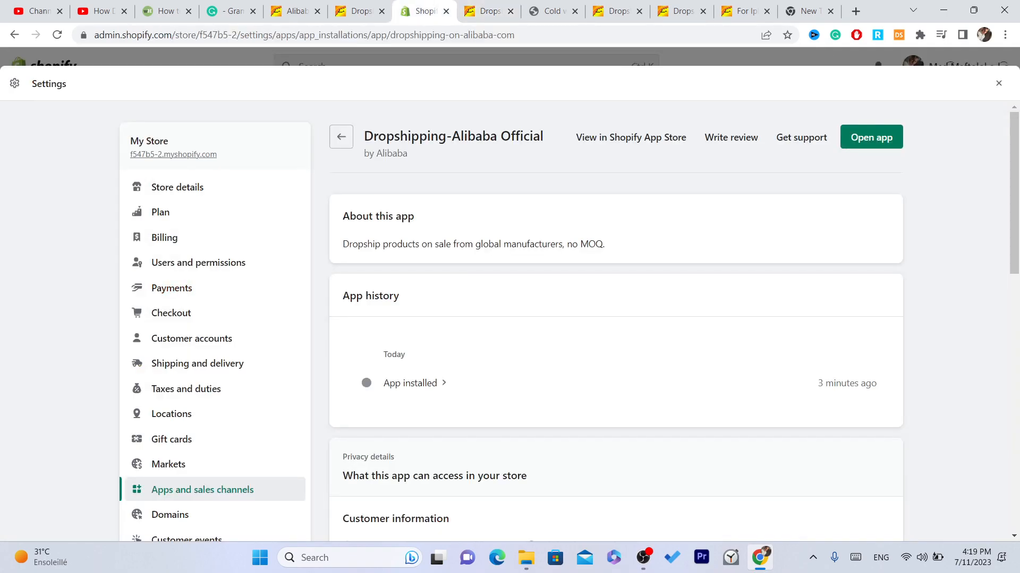
{"action": "left_click", "coordinate": [998, 84]}
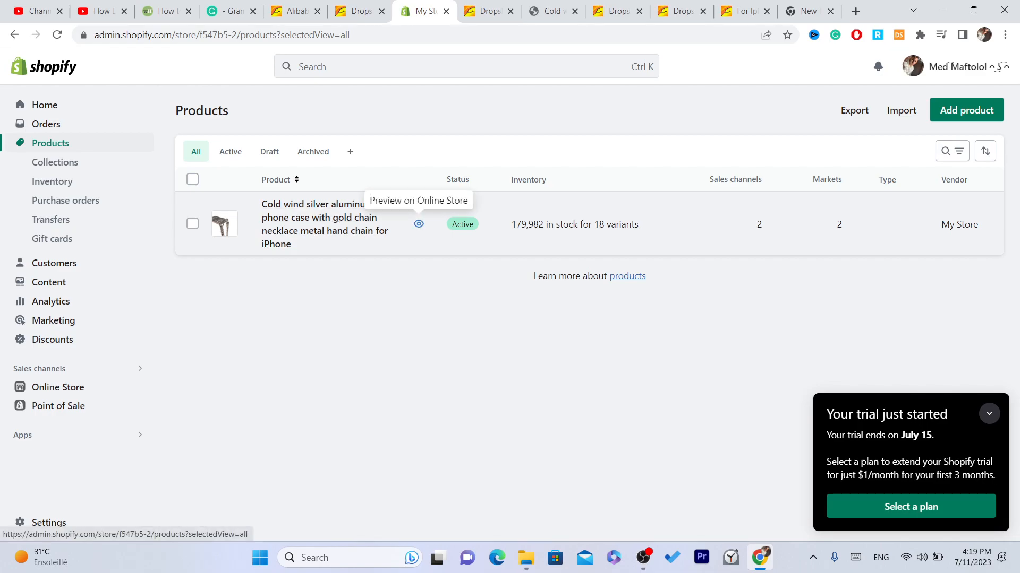
{"action": "left_click", "coordinate": [325, 218]}
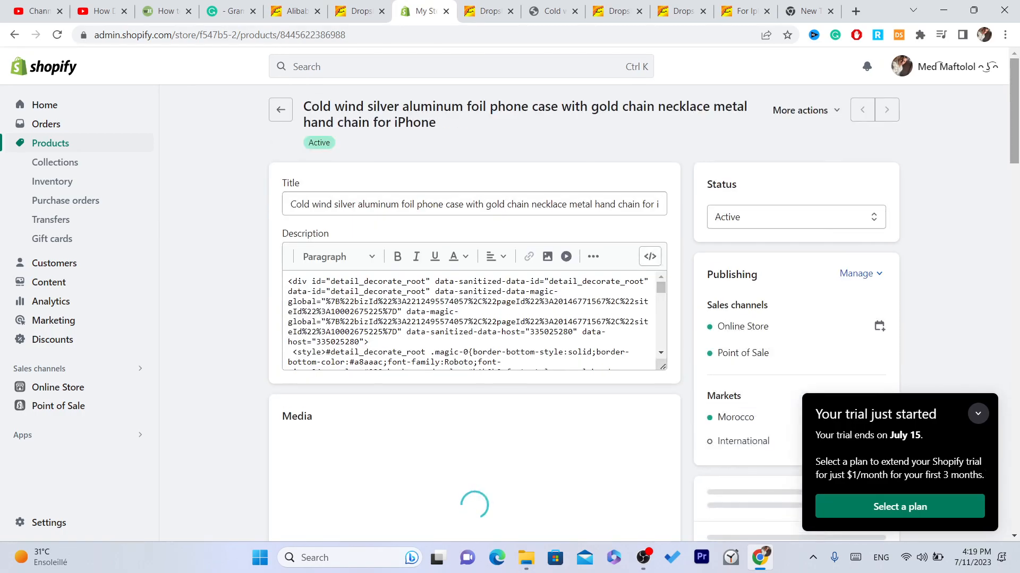
{"action": "left_click_drag", "start_coordinate": [1014, 108], "coordinate": [1013, 369]}
{"action": "left_click", "coordinate": [535, 316]}
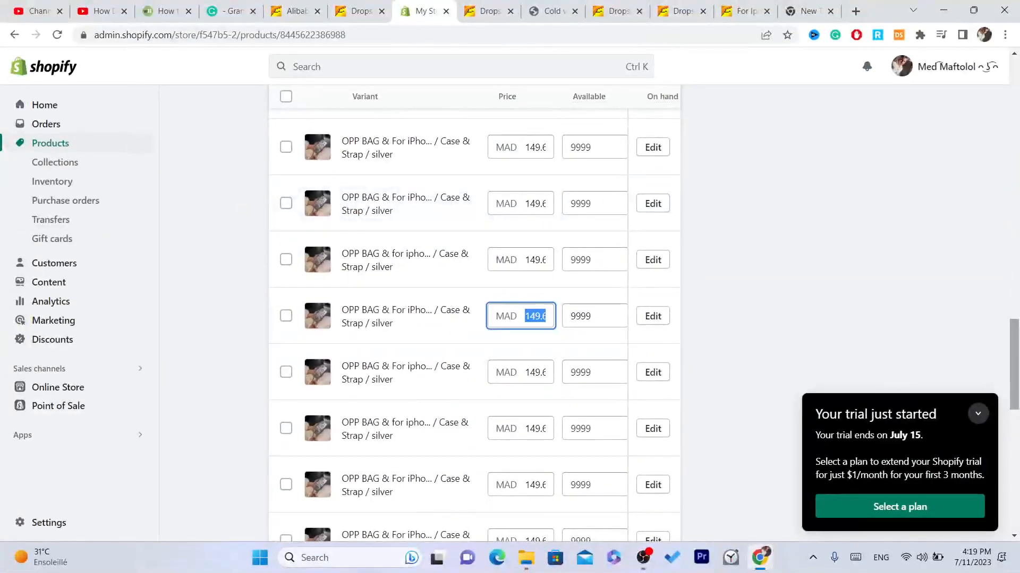
{"action": "left_click_drag", "start_coordinate": [1015, 402], "coordinate": [1016, 150]}
{"action": "mouse_move", "coordinate": [1013, 107]}
{"action": "left_mouse_down"}
{"action": "mouse_move", "coordinate": [1014, 162]}
{"action": "mouse_move", "coordinate": [1013, 101]}
{"action": "left_mouse_up"}
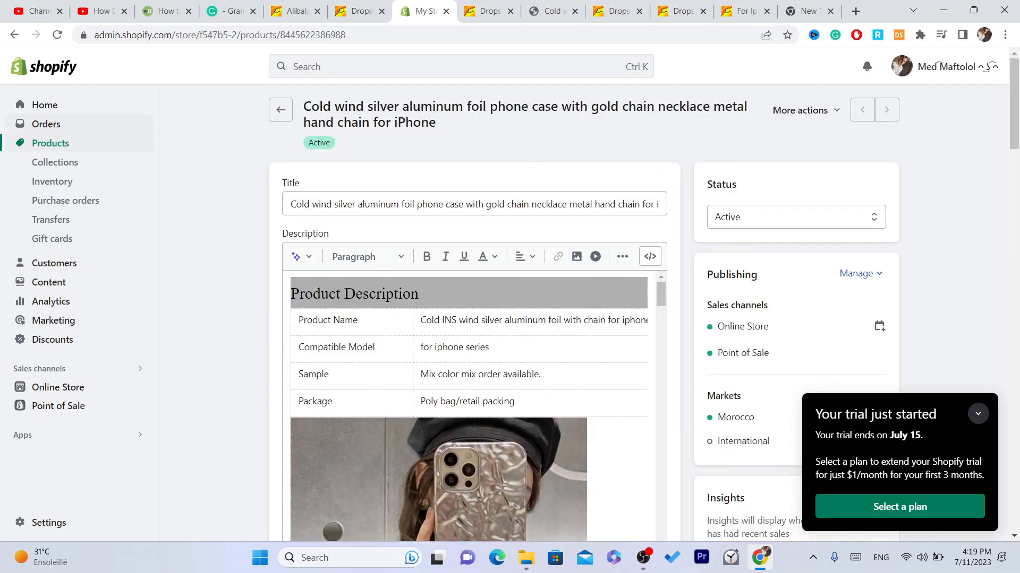
Step: View the store's orders page in the Shopify admin and return to the admin home
{"action": "left_click", "coordinate": [46, 123]}
{"action": "left_click", "coordinate": [44, 105]}
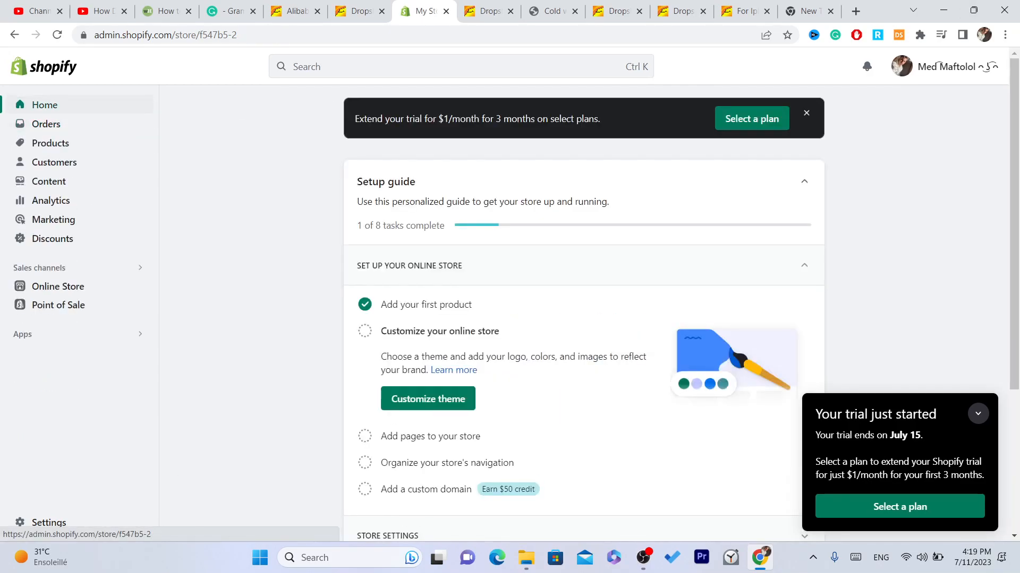